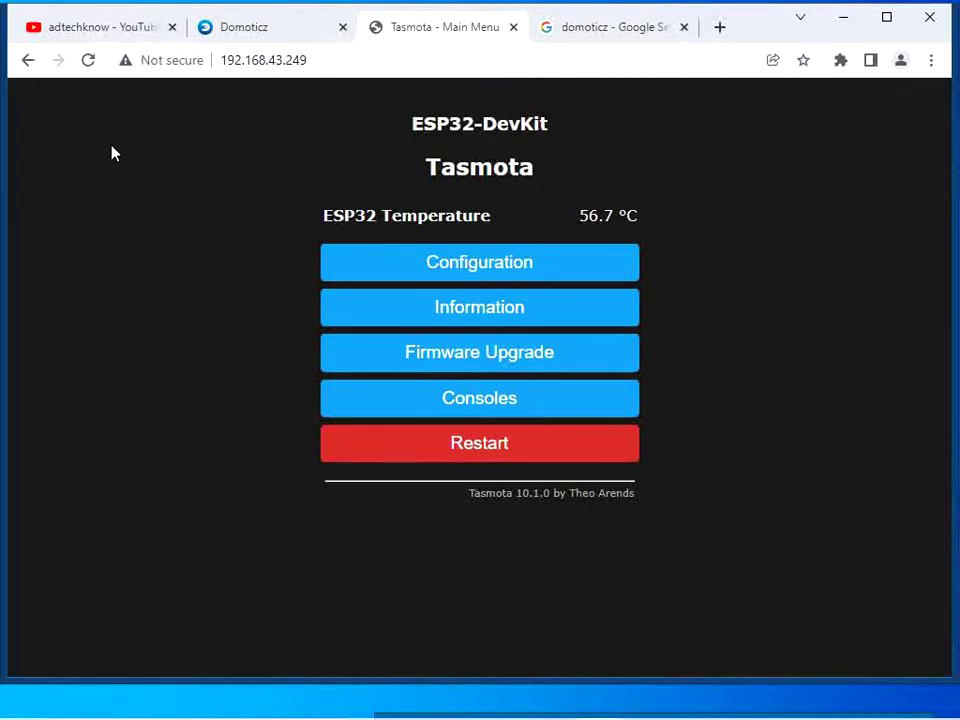
Step: Look over the adtechknow Tasmota videos and open the Domoticz website's download page from the Google search results
{"action": "left_click", "coordinate": [105, 31]}
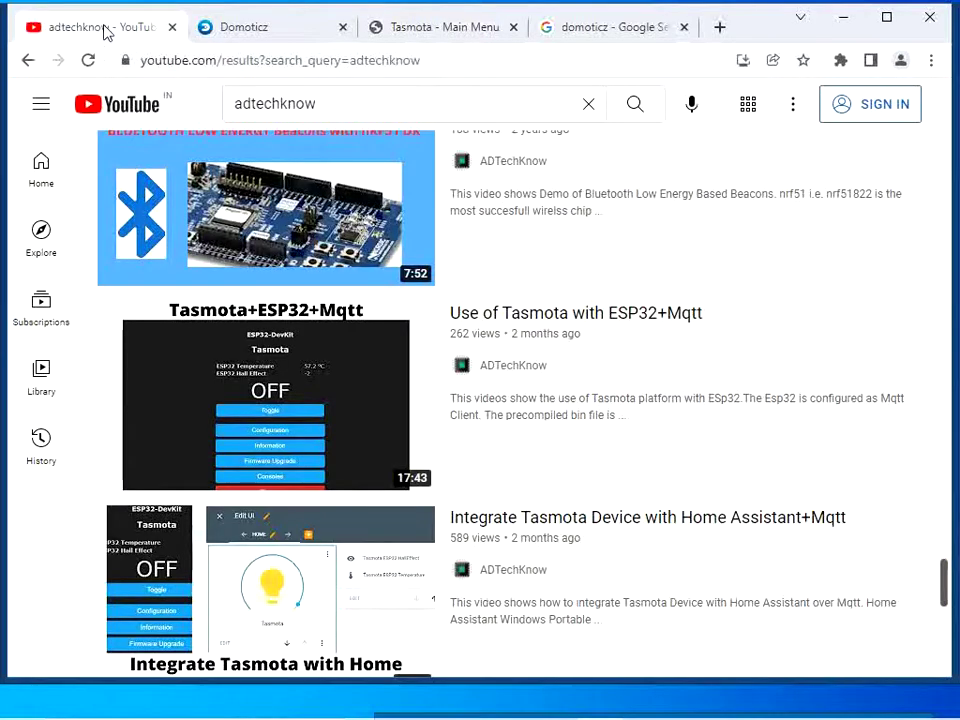
{"action": "mouse_move", "coordinate": [450, 328]}
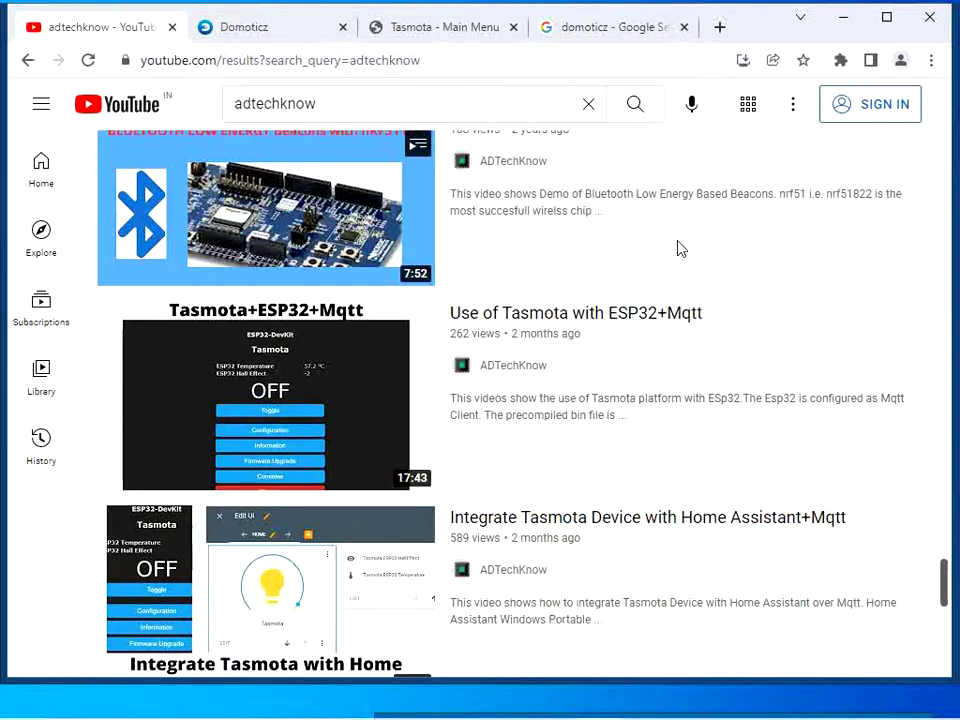
{"action": "left_click", "coordinate": [611, 28]}
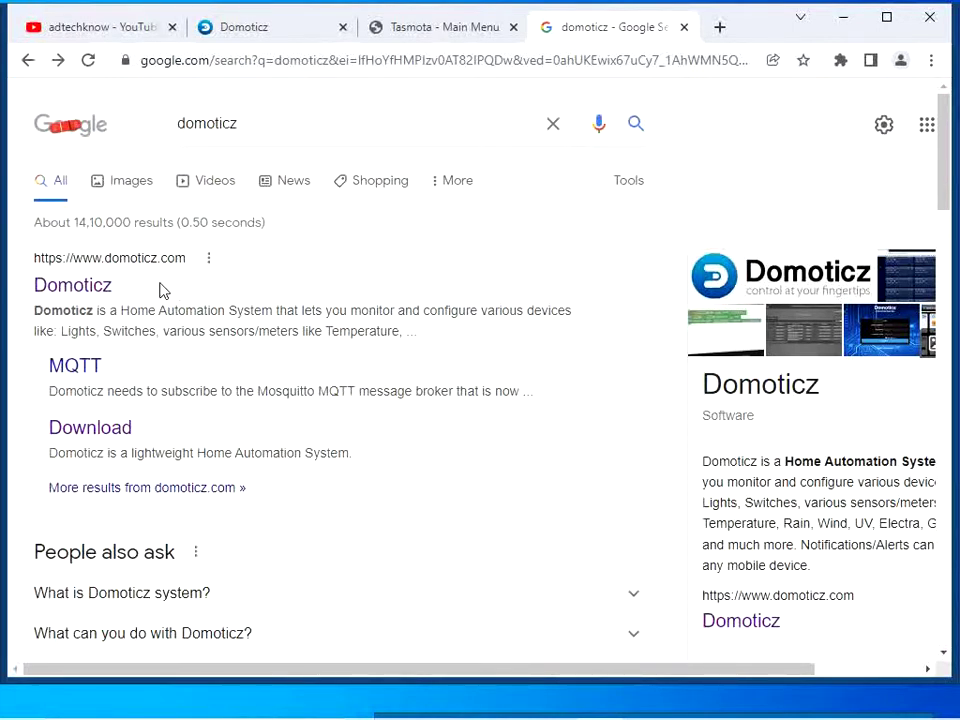
{"action": "left_click", "coordinate": [95, 287]}
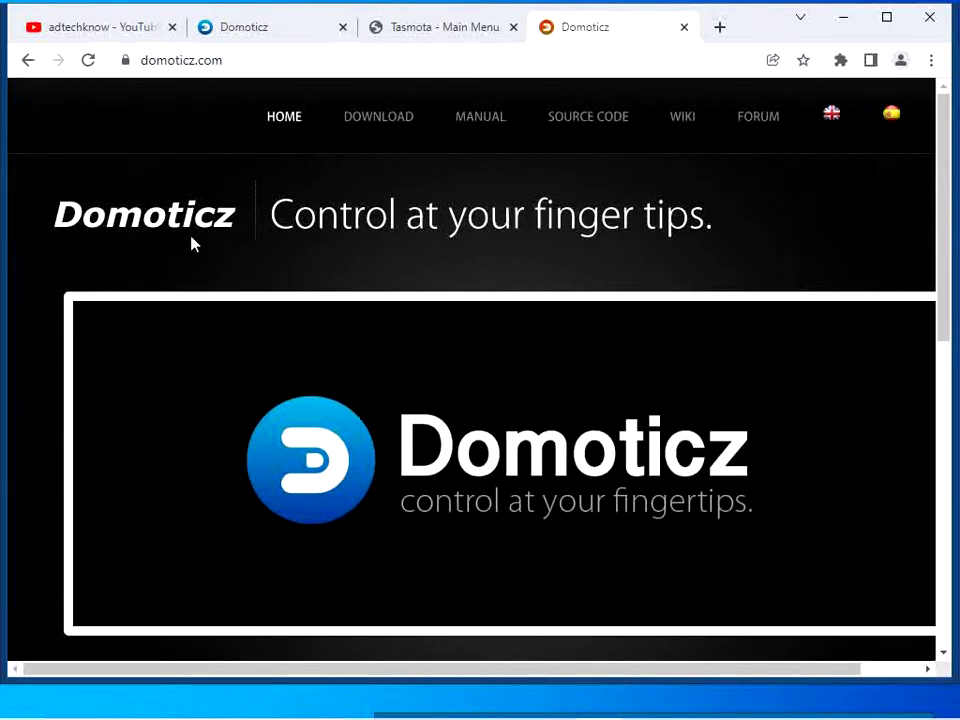
{"action": "left_click", "coordinate": [391, 121]}
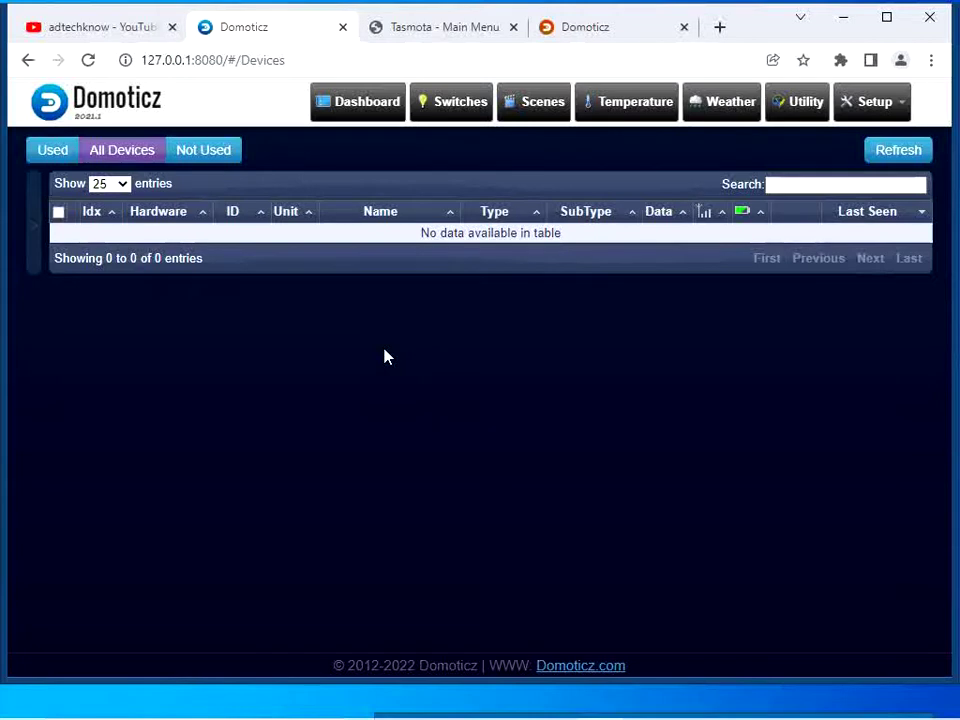
Step: On the Domoticz hardware setup page, start a new entry named mqtt with type MQTT Client Gateway with LAN interface
{"action": "left_click", "coordinate": [370, 121]}
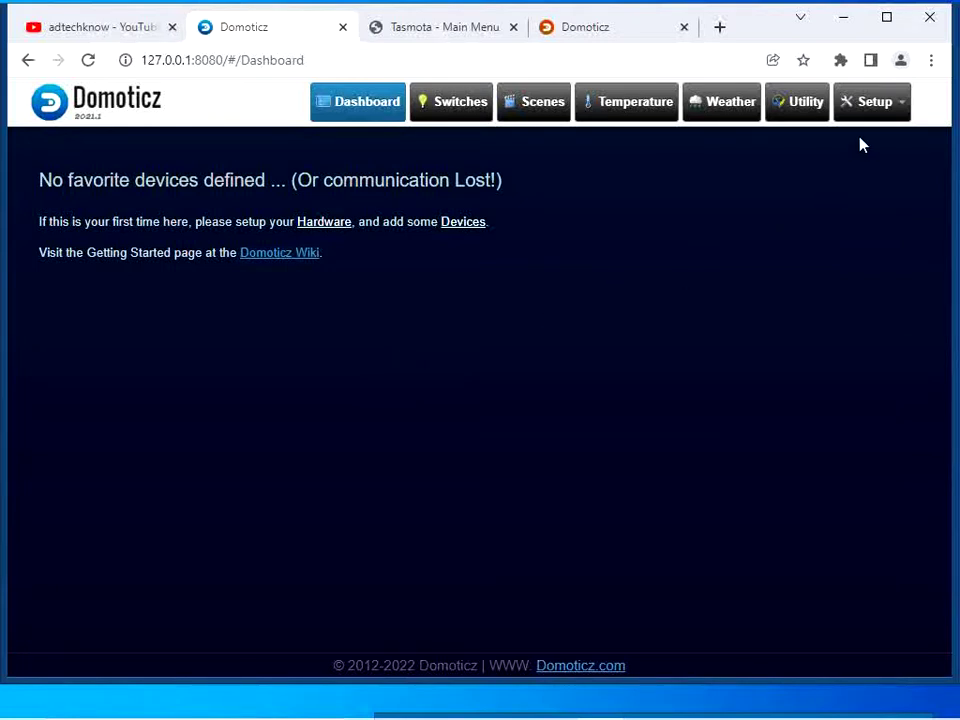
{"action": "left_click", "coordinate": [881, 112]}
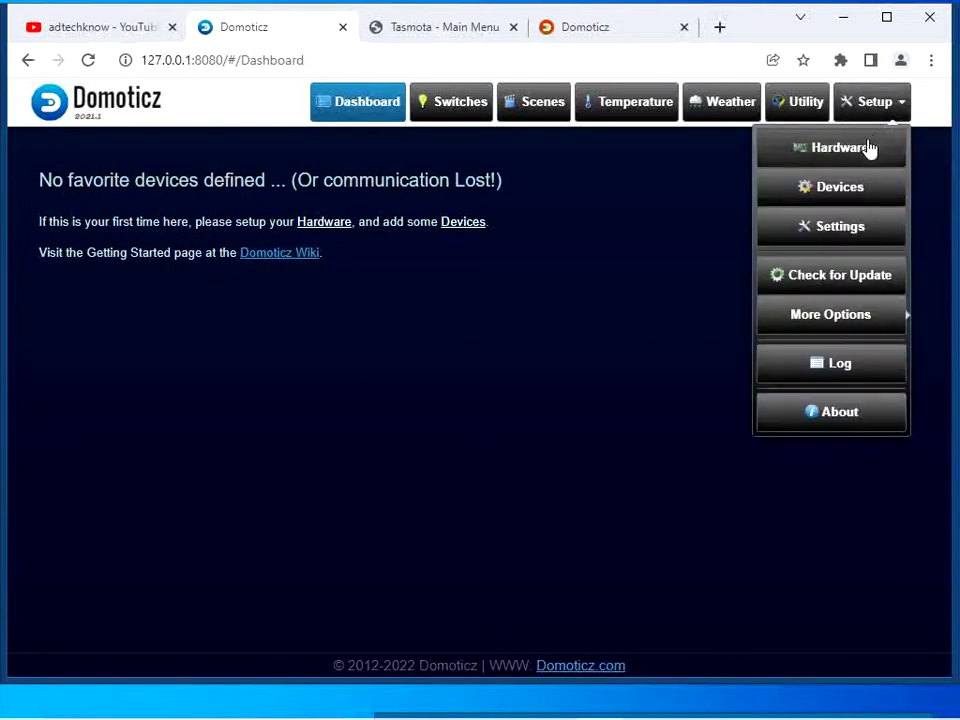
{"action": "left_click", "coordinate": [868, 150]}
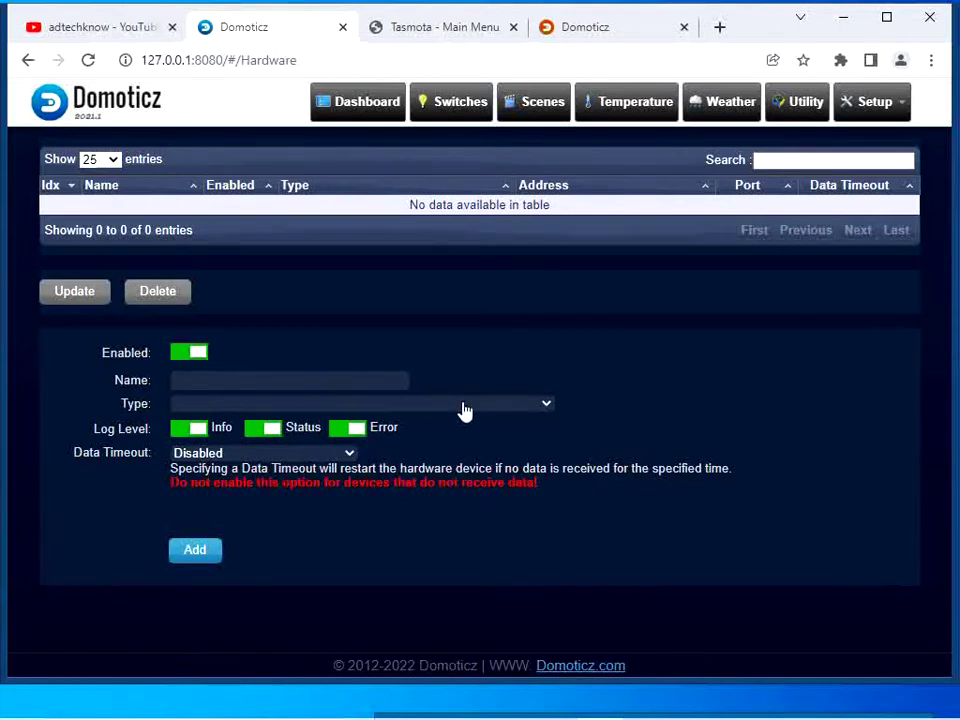
{"action": "left_click", "coordinate": [516, 415]}
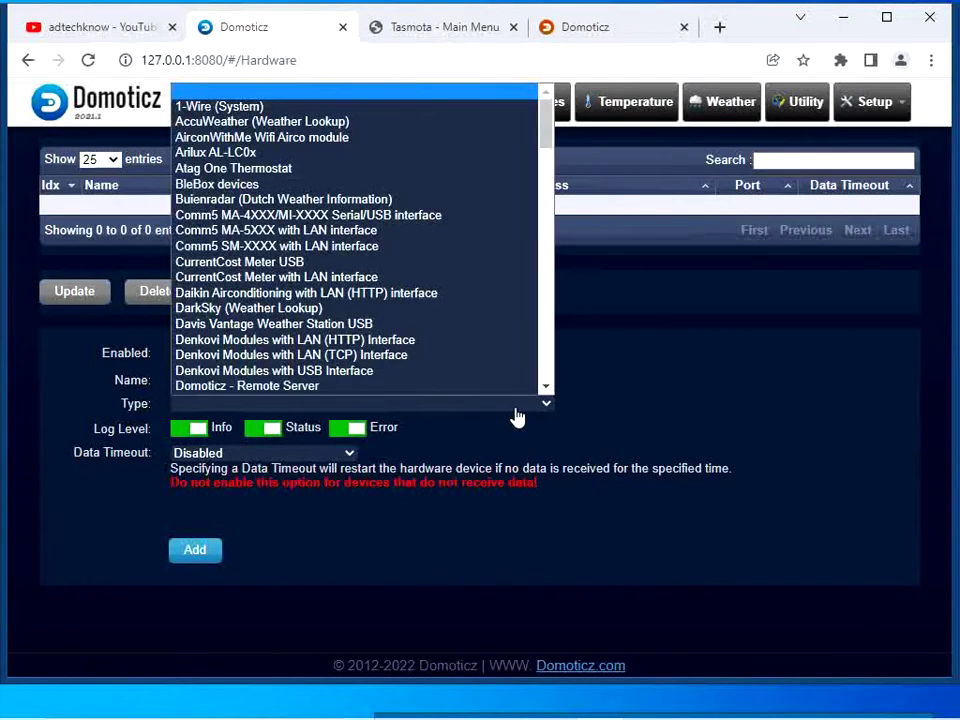
{"action": "scroll", "coordinate": [546, 220], "scroll_direction": "down", "scroll_amount": 10}
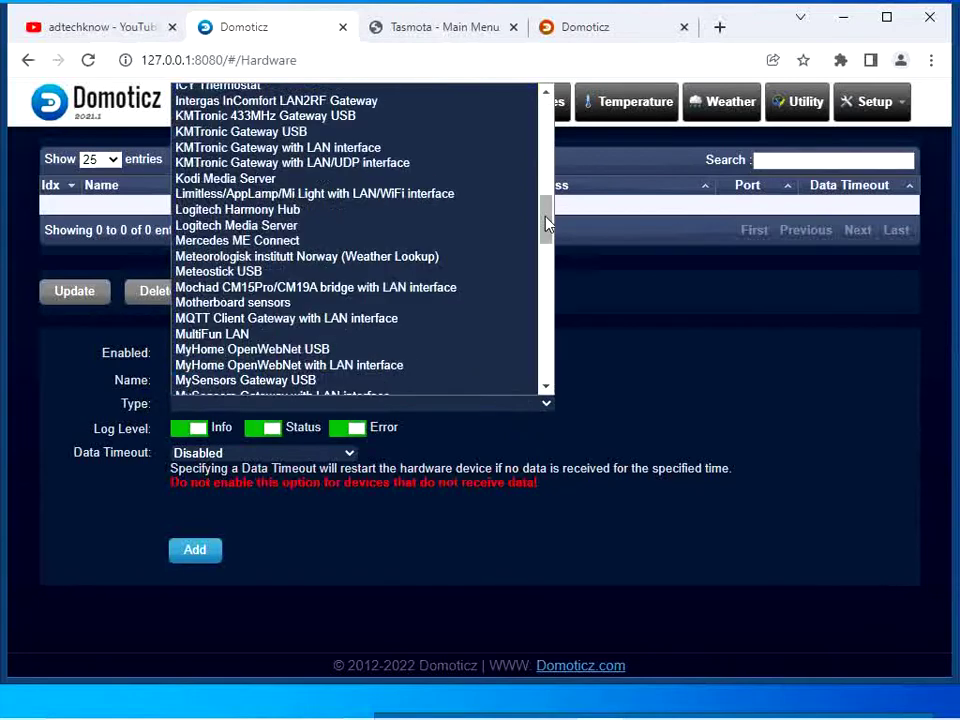
{"action": "left_click", "coordinate": [464, 320]}
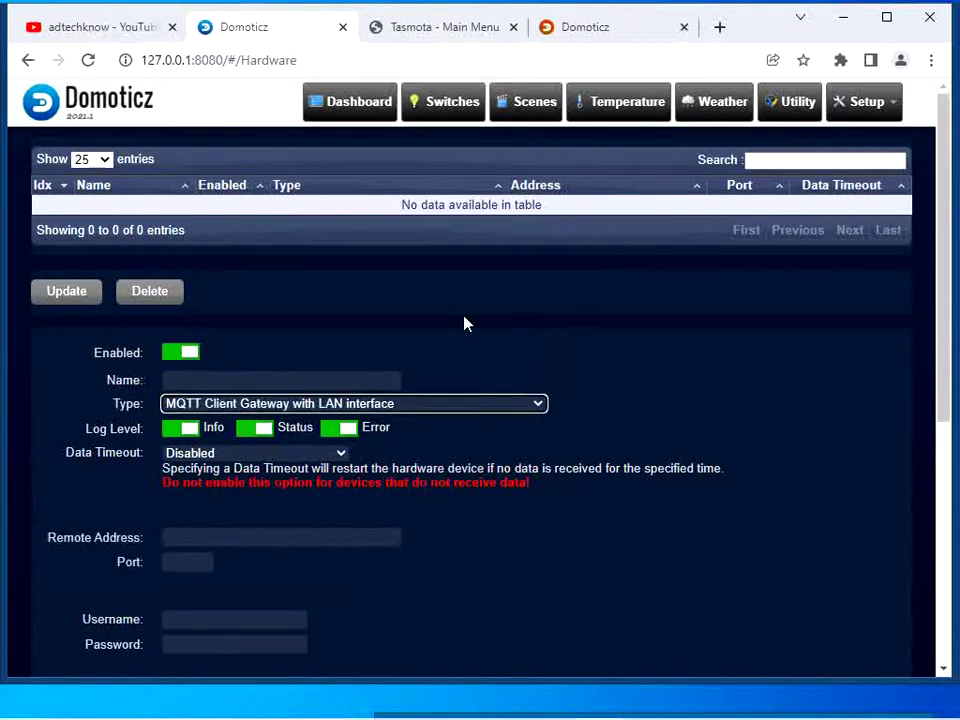
{"action": "left_click", "coordinate": [267, 380]}
{"action": "type", "text": "mq"}
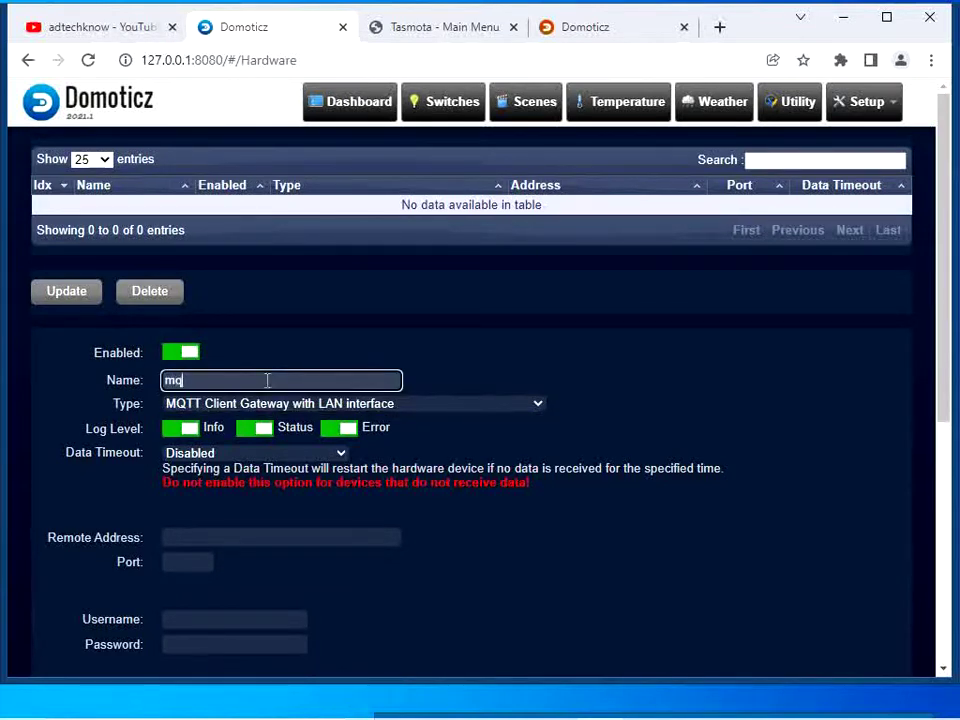
{"action": "type", "text": "tt"}
Step: Set the gateway's remote address to test.mosquitto.org and its port to 1883, and add it to the hardware list
{"action": "scroll", "coordinate": [318, 405], "scroll_direction": "down", "scroll_amount": 2}
{"action": "left_click", "coordinate": [318, 405]}
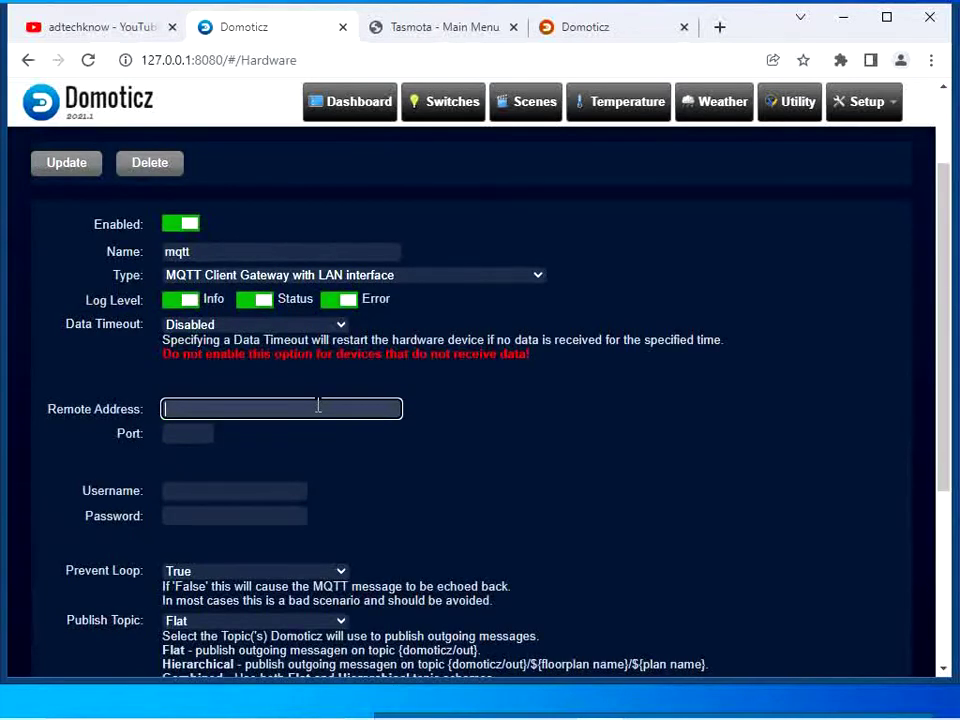
{"action": "type", "text": "test.mosquitto.org"}
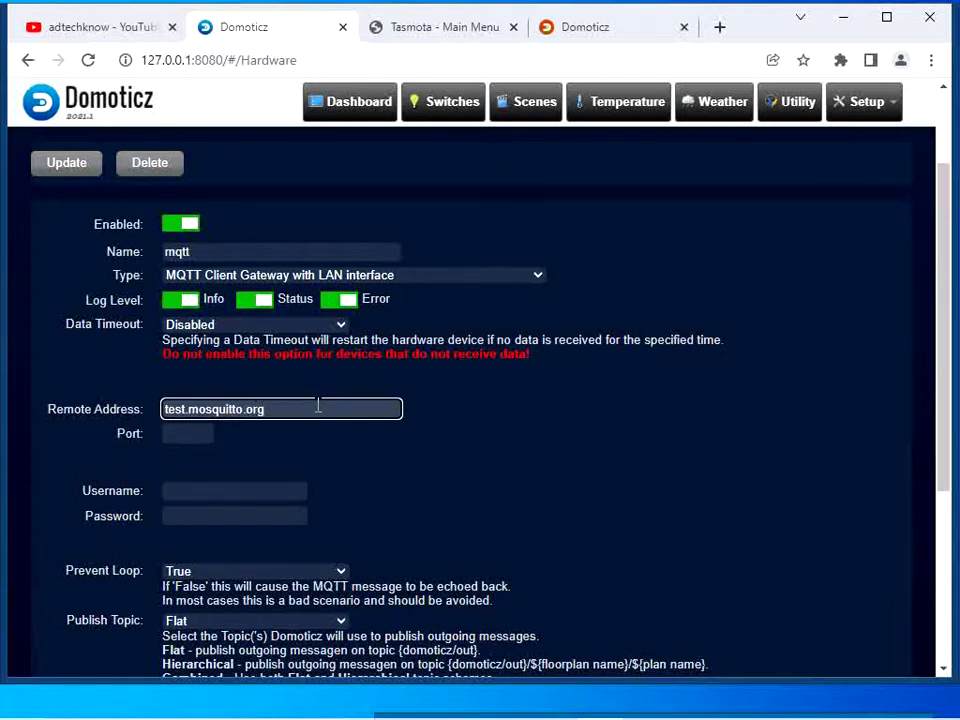
{"action": "left_click", "coordinate": [190, 434]}
{"action": "type", "text": "1"}
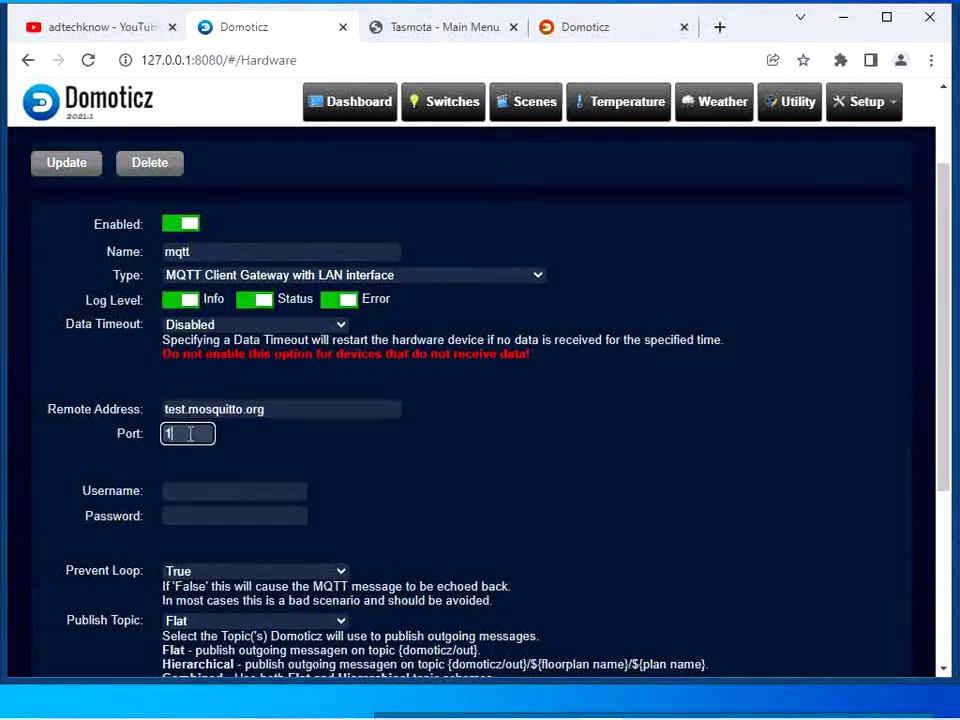
{"action": "type", "text": "883"}
{"action": "left_click_drag", "start_coordinate": [942, 415], "coordinate": [953, 590]}
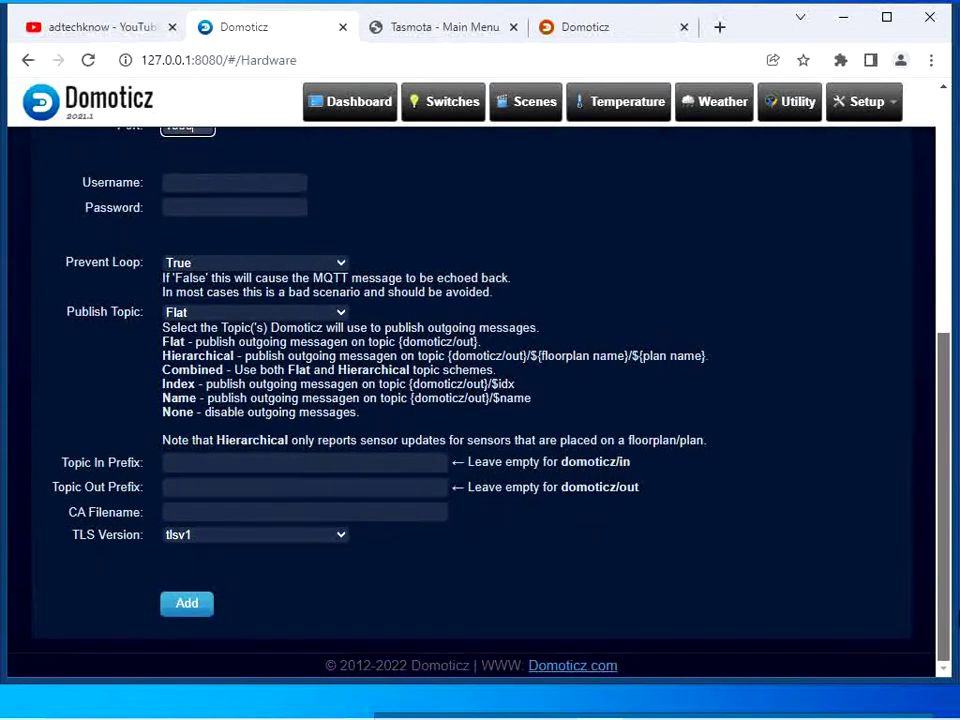
{"action": "left_click", "coordinate": [205, 604]}
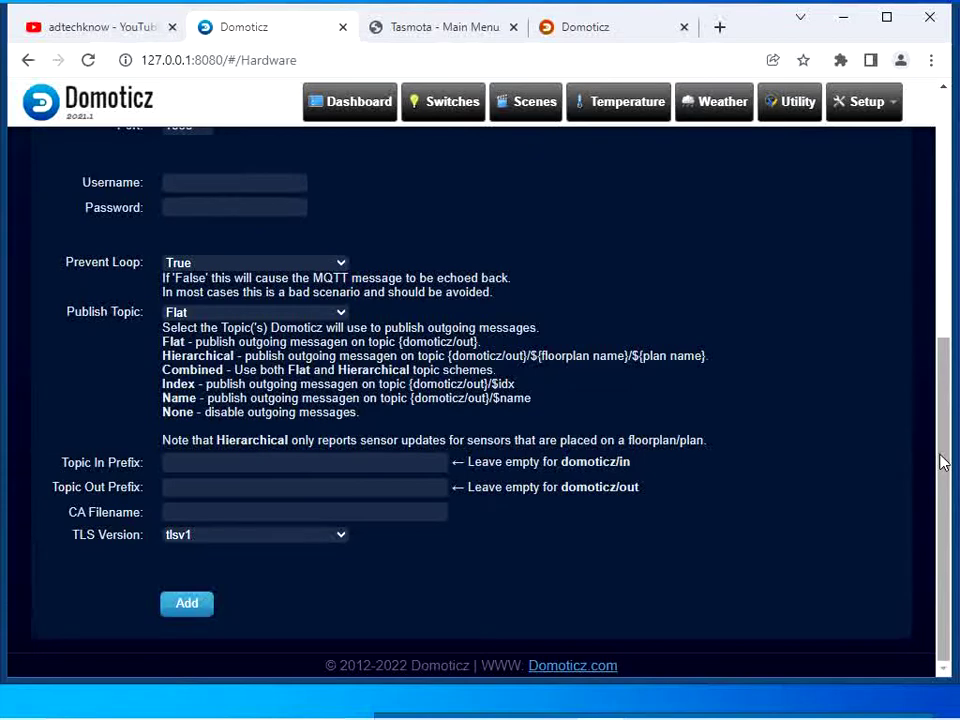
{"action": "left_click_drag", "start_coordinate": [943, 462], "coordinate": [912, 172]}
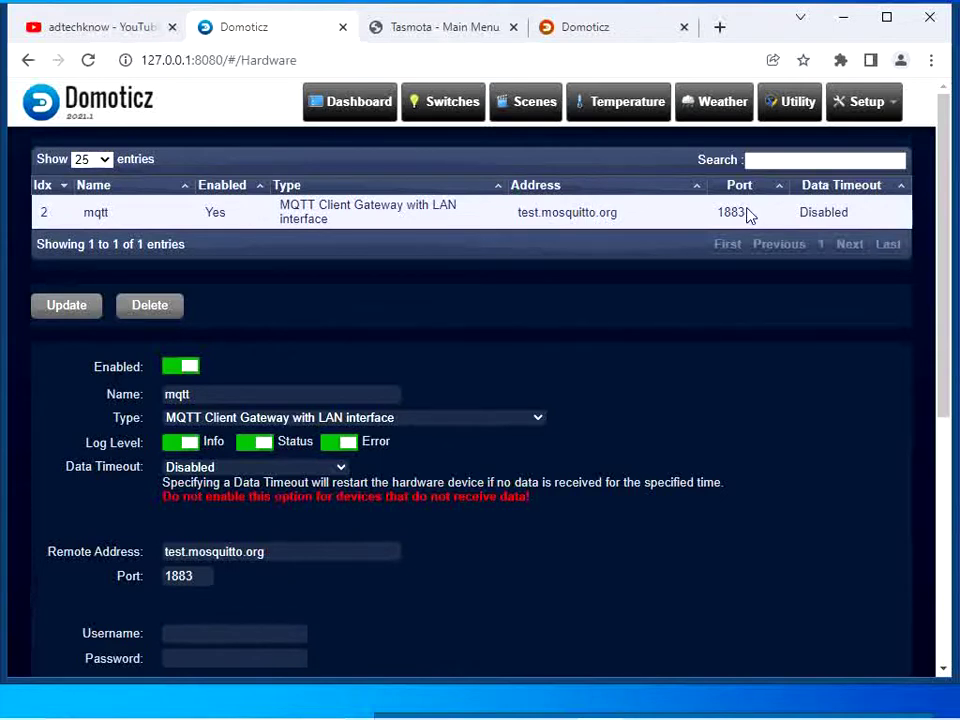
Step: Add a second hardware entry named dummy with type Dummy (Does nothing, use for virtual switches only)
{"action": "left_click", "coordinate": [881, 106]}
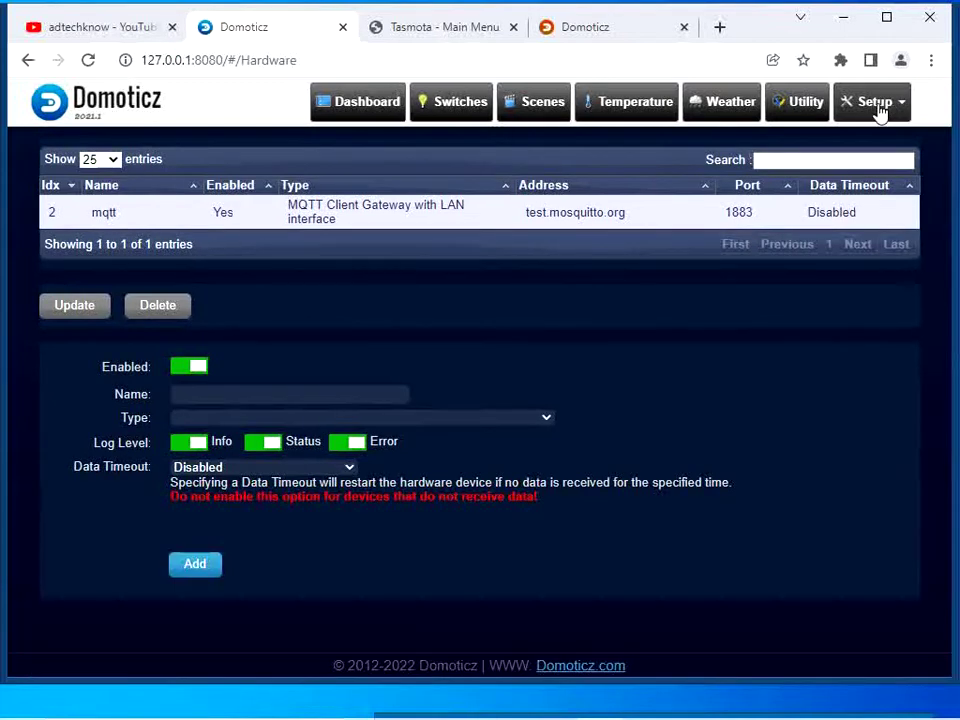
{"action": "left_click", "coordinate": [881, 106]}
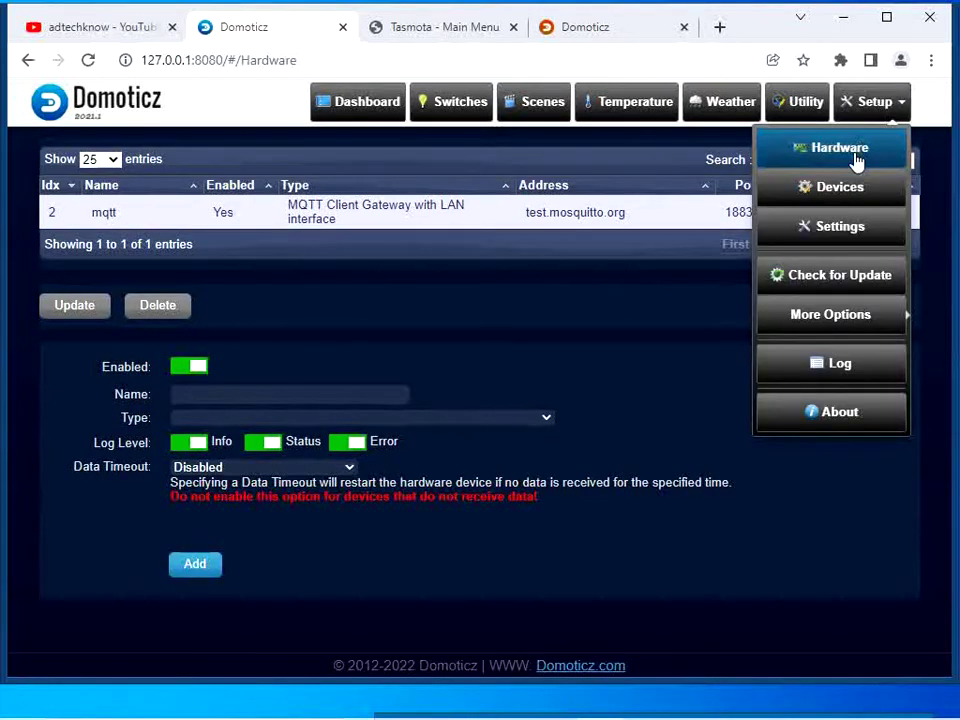
{"action": "left_click", "coordinate": [855, 156]}
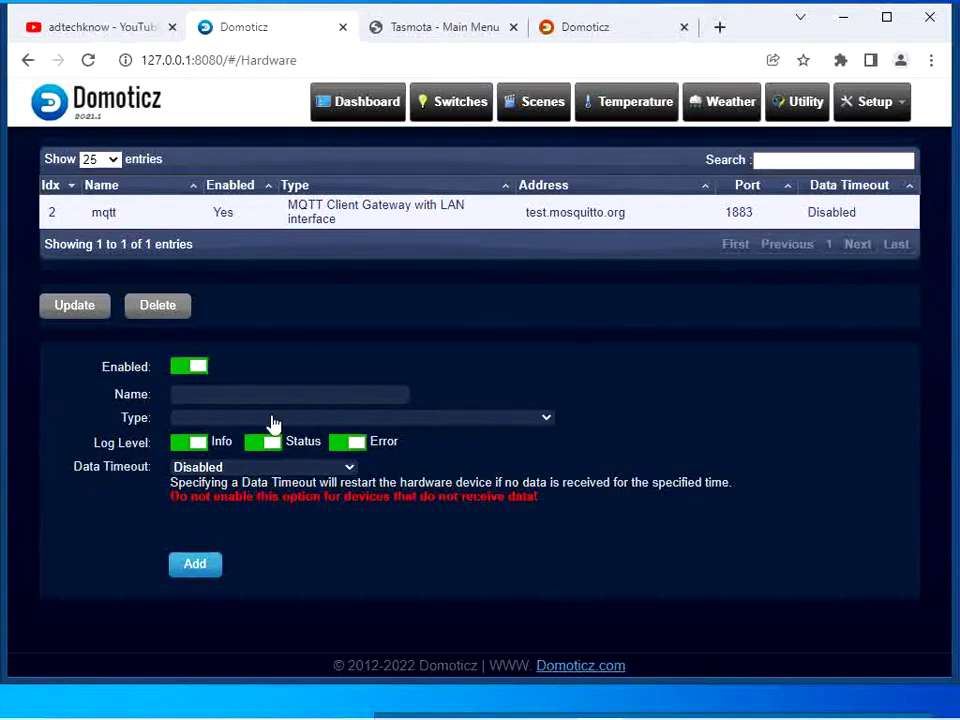
{"action": "left_click", "coordinate": [338, 394]}
{"action": "type", "text": "dummy"}
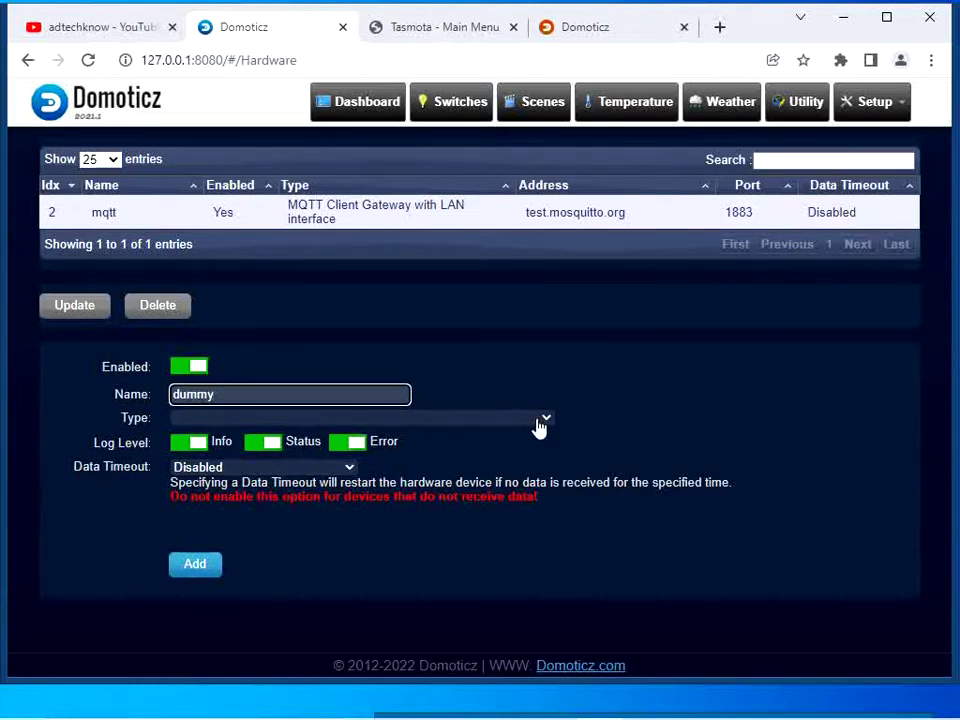
{"action": "left_click", "coordinate": [538, 420]}
{"action": "scroll", "coordinate": [475, 318], "scroll_direction": "down", "scroll_amount": 2}
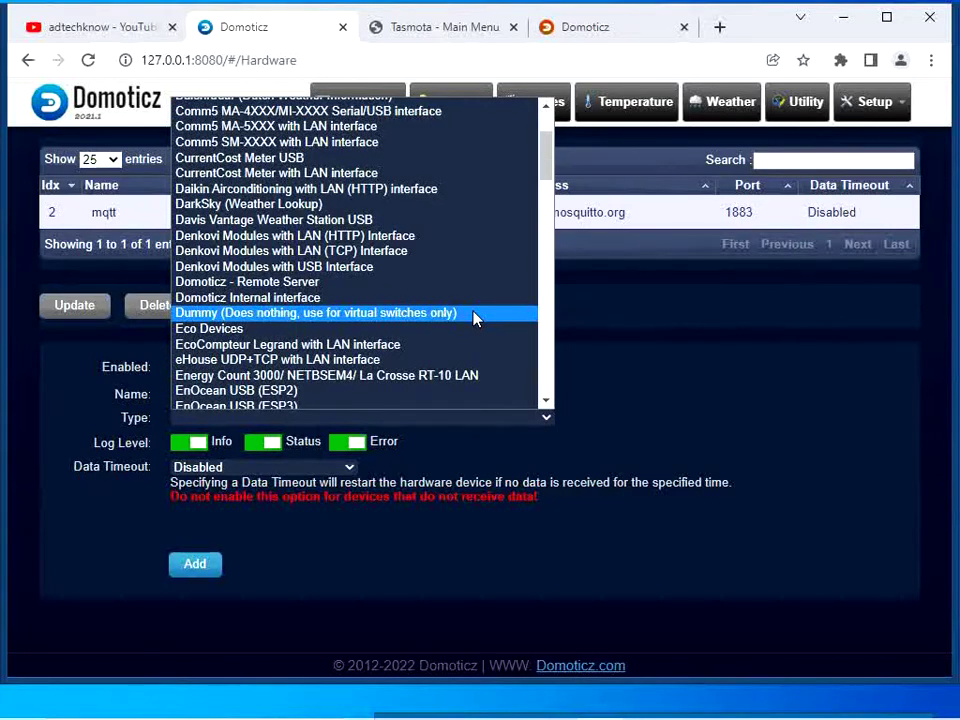
{"action": "left_click", "coordinate": [475, 318]}
{"action": "left_click", "coordinate": [195, 566]}
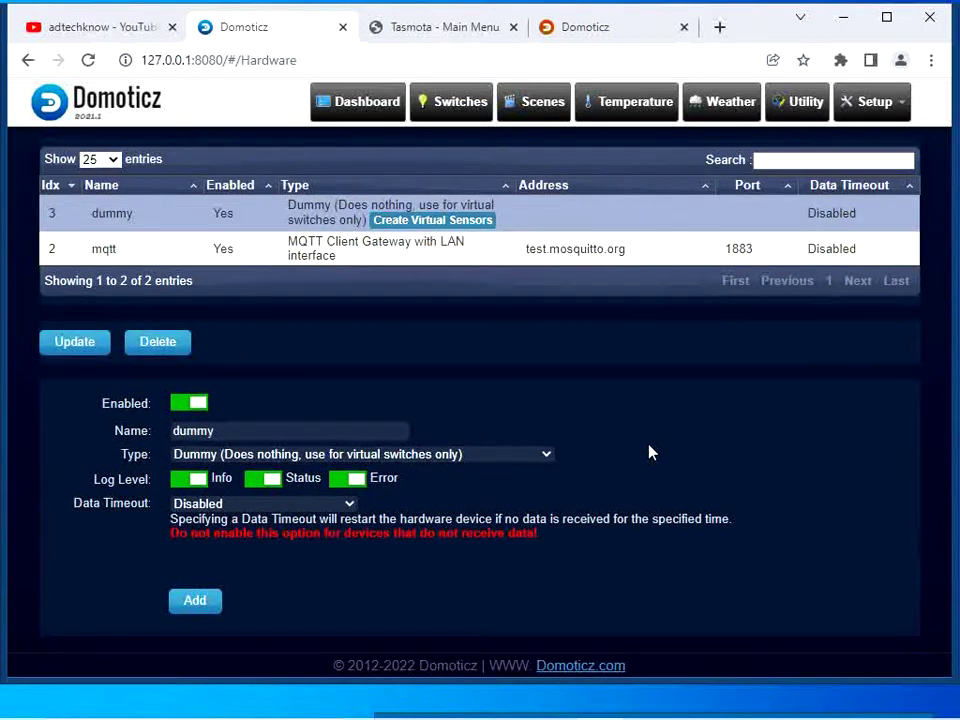
Step: Create a virtual sensor named switch with sensor type Switch on the dummy hardware, and show it in the device list
{"action": "left_click", "coordinate": [436, 222]}
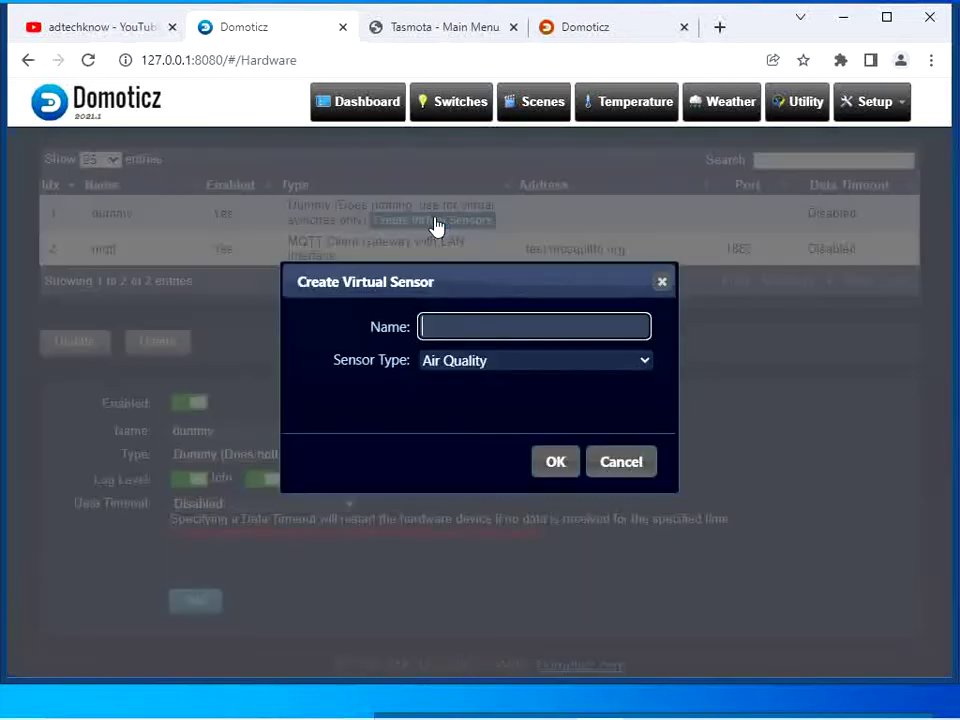
{"action": "left_click", "coordinate": [473, 328]}
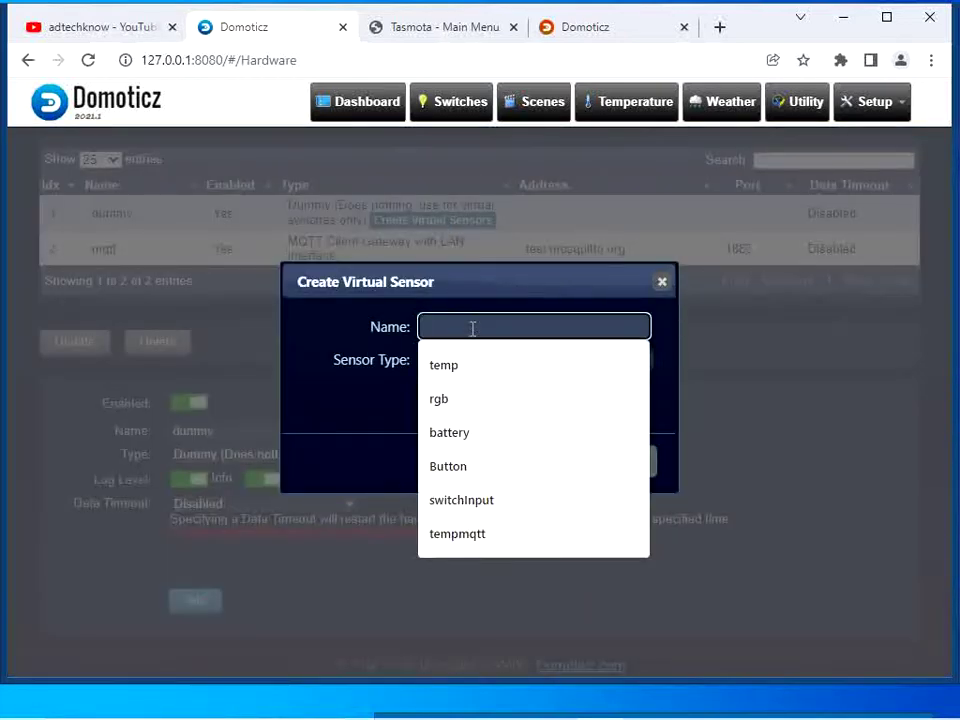
{"action": "type", "text": "switch"}
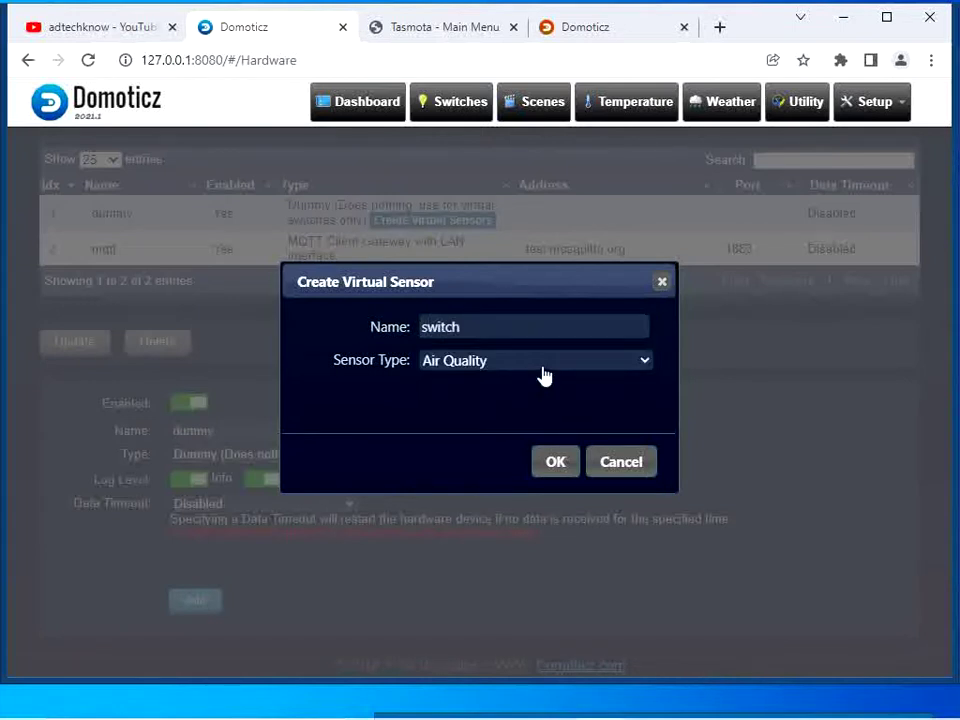
{"action": "left_click", "coordinate": [544, 362]}
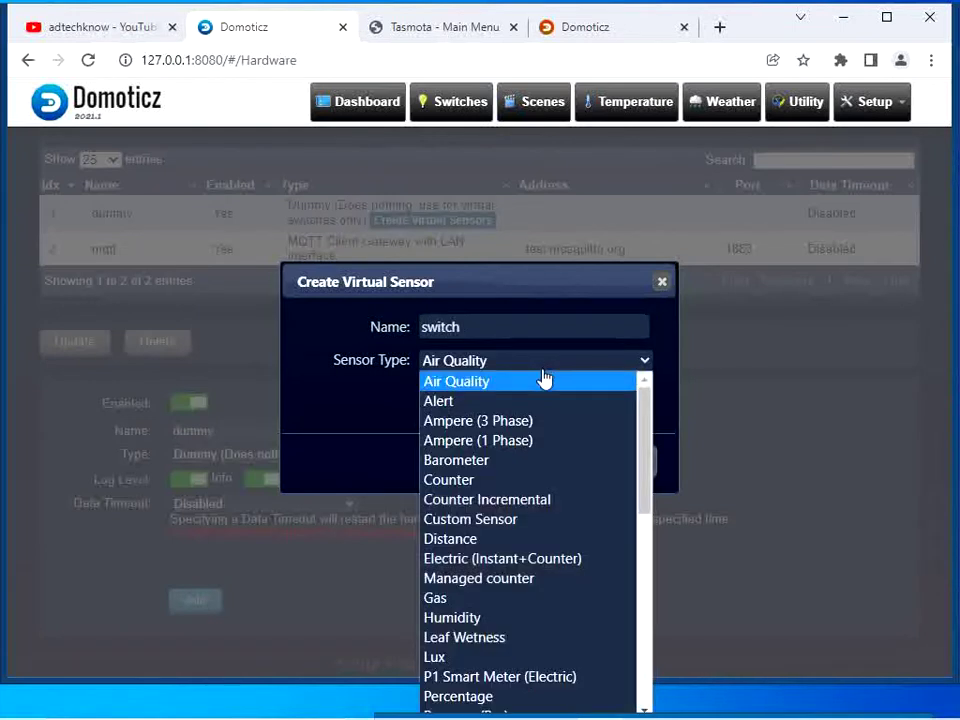
{"action": "scroll", "coordinate": [640, 445], "scroll_direction": "down", "scroll_amount": 2}
{"action": "scroll", "coordinate": [642, 480], "scroll_direction": "down", "scroll_amount": 3}
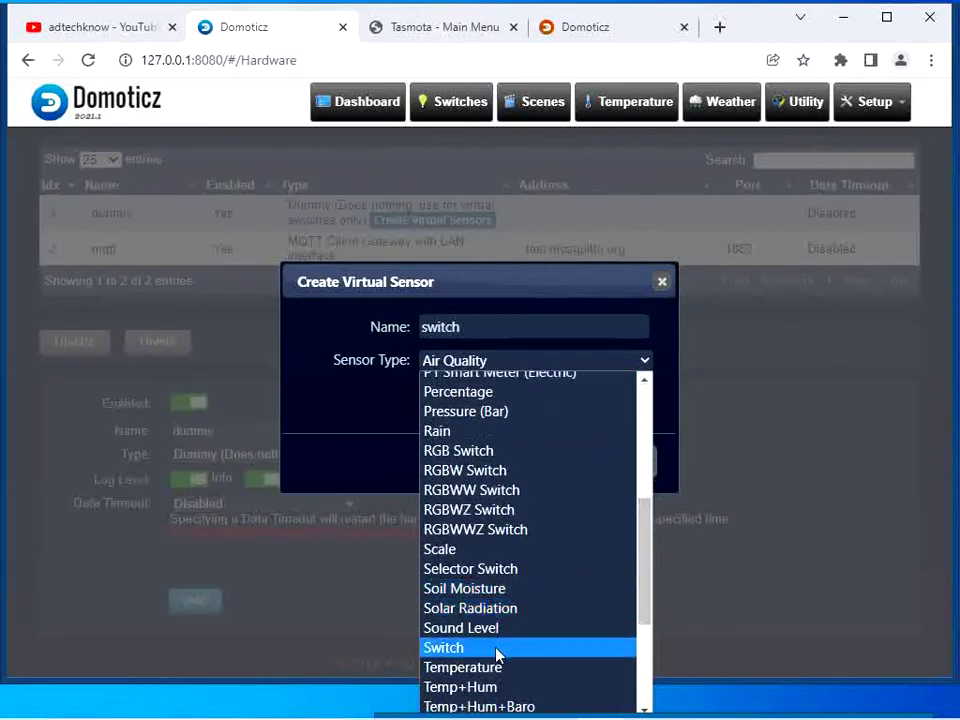
{"action": "left_click", "coordinate": [497, 650]}
{"action": "left_click", "coordinate": [555, 465]}
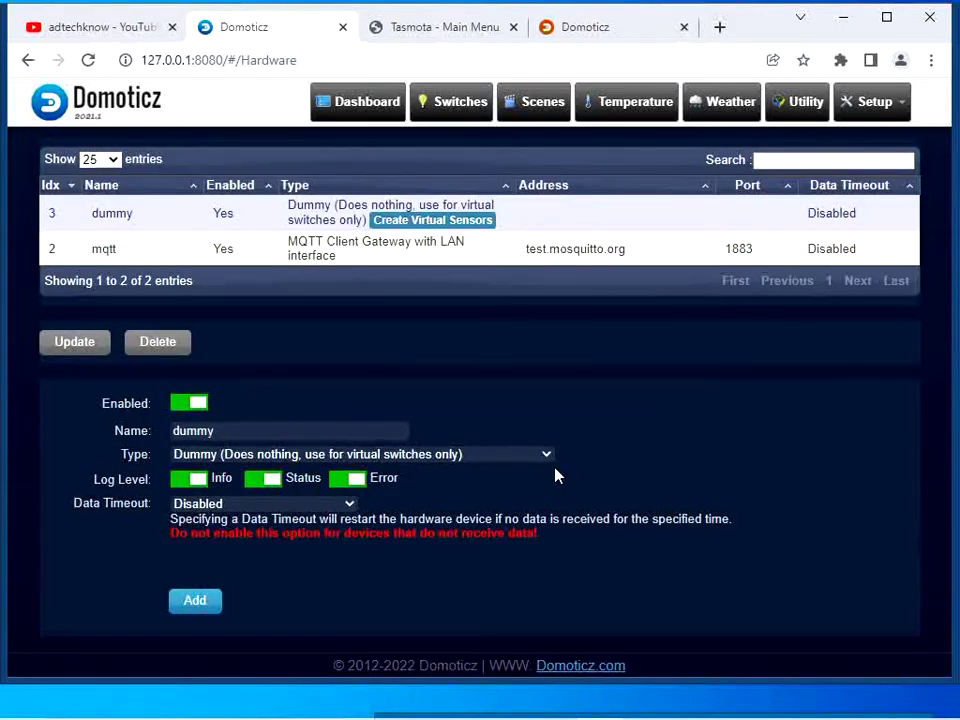
{"action": "left_click", "coordinate": [896, 101]}
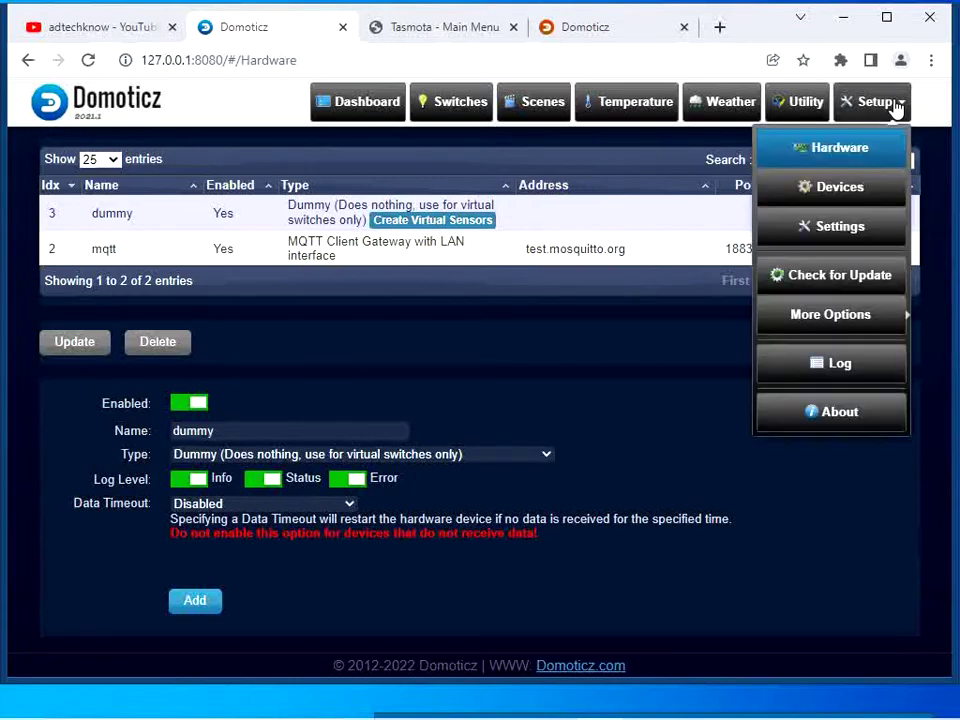
{"action": "left_click", "coordinate": [860, 190]}
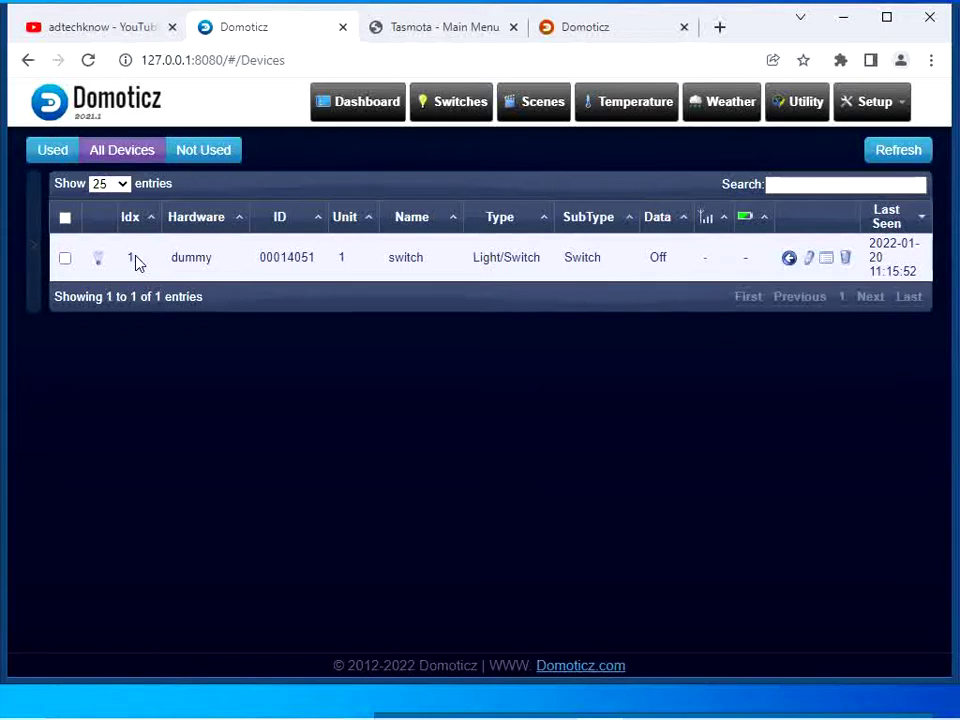
Step: On the hardware setup page, start another virtual sensor for the dummy hardware and name it temp
{"action": "left_click", "coordinate": [893, 106]}
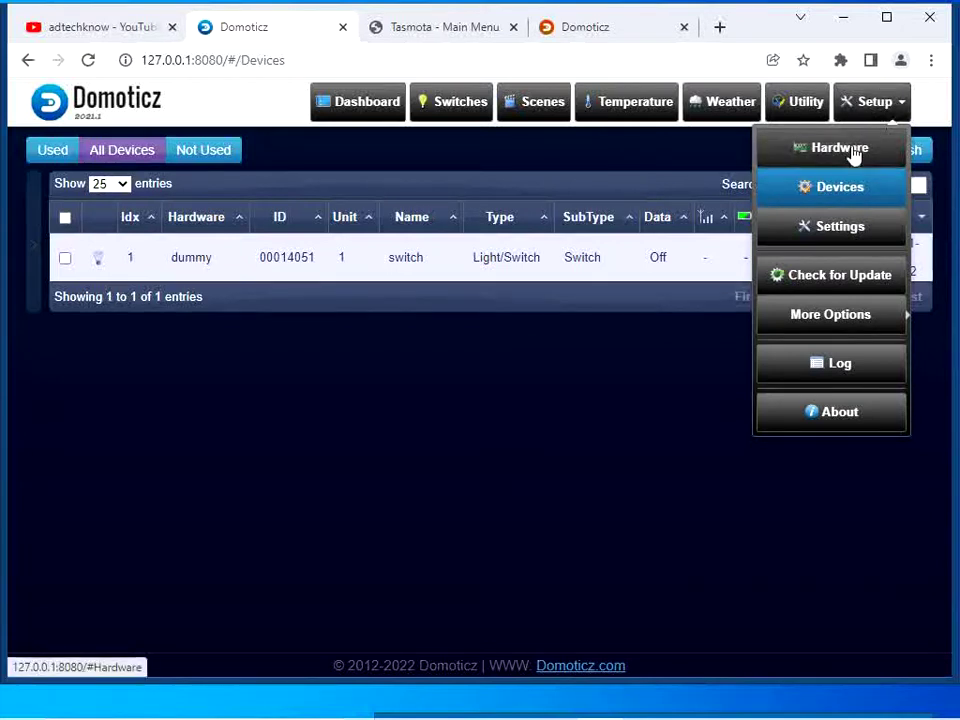
{"action": "left_click", "coordinate": [853, 150]}
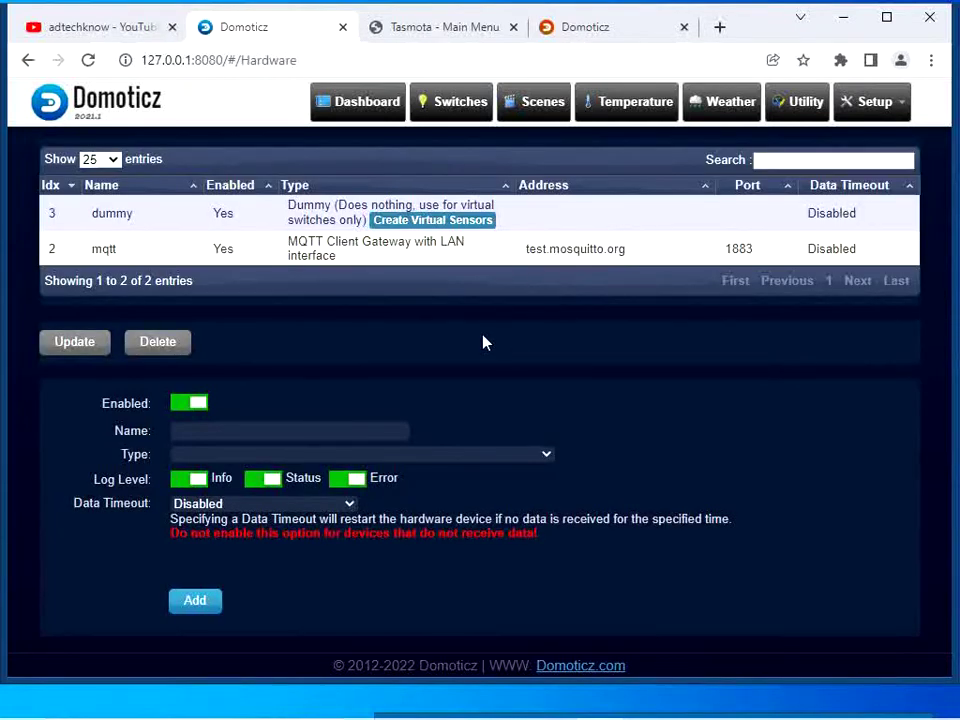
{"action": "left_click", "coordinate": [452, 220]}
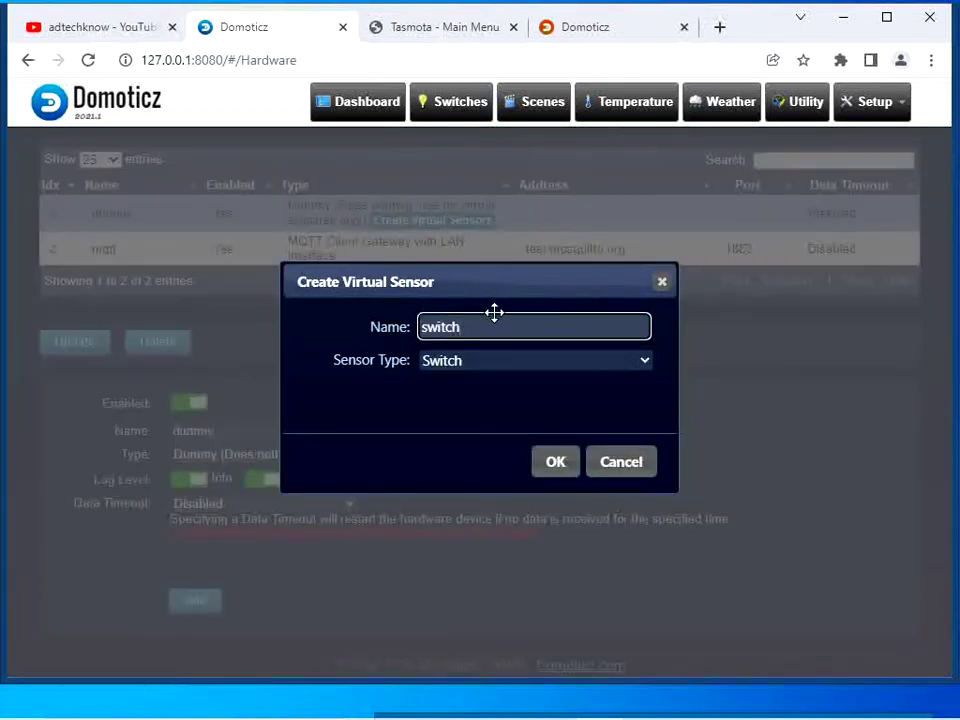
{"action": "key", "text": "BackSpace"}
{"action": "key", "text": "BackSpace"}
{"action": "key", "text": "BackSpace"}
{"action": "key", "text": "BackSpace"}
{"action": "key", "text": "BackSpace"}
{"action": "key", "text": "BackSpace"}
{"action": "type", "text": "temp"}
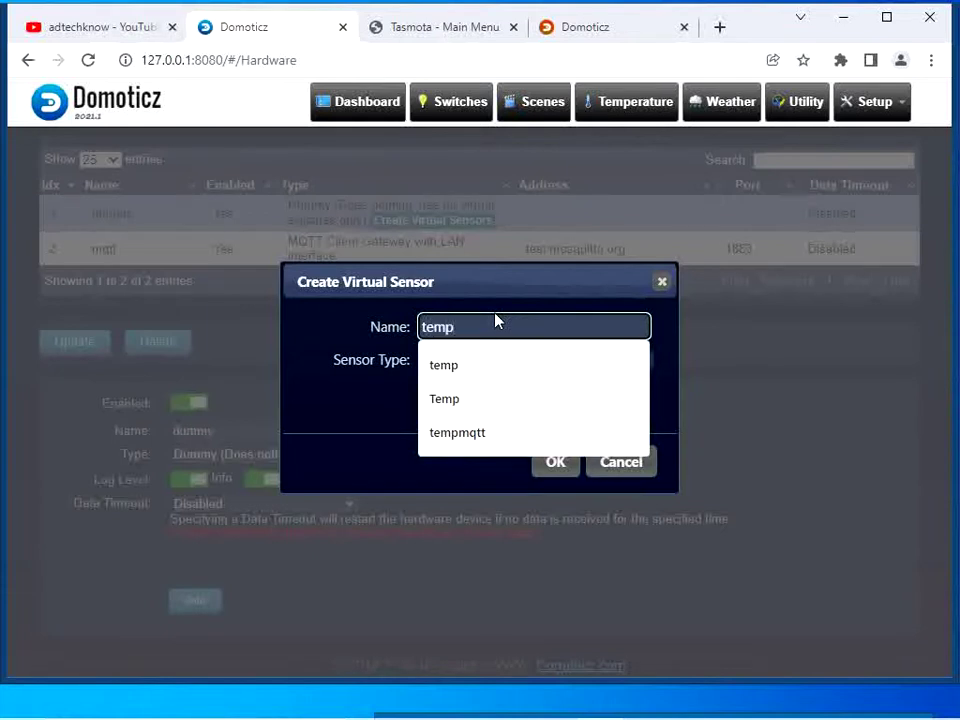
{"action": "left_click", "coordinate": [448, 367]}
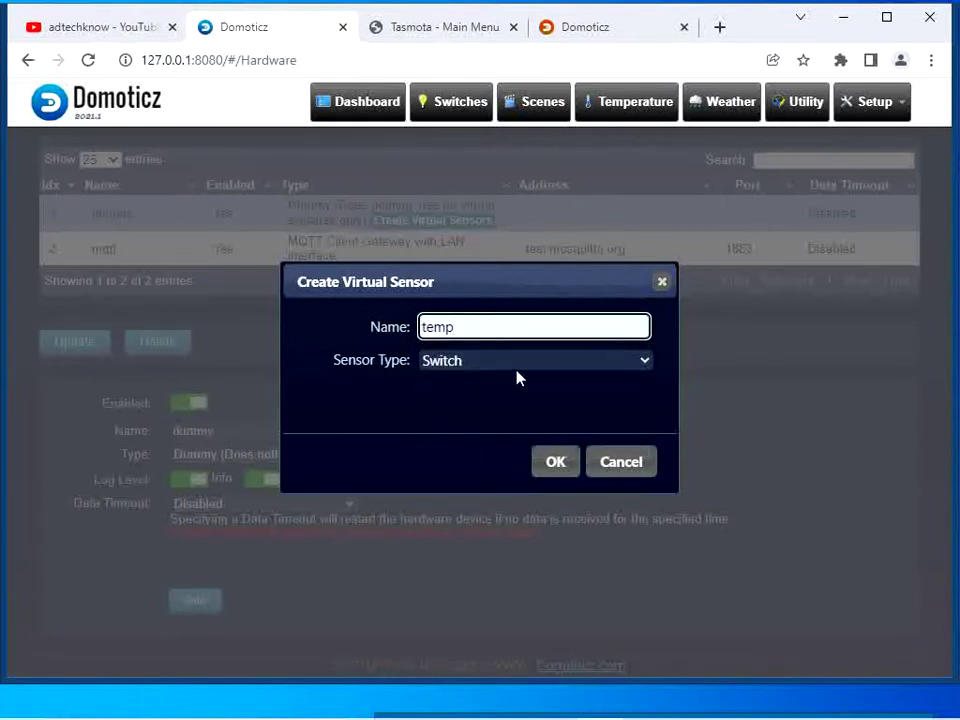
Step: Set the temp sensor's type to Temperature and create it
{"action": "left_click", "coordinate": [517, 370]}
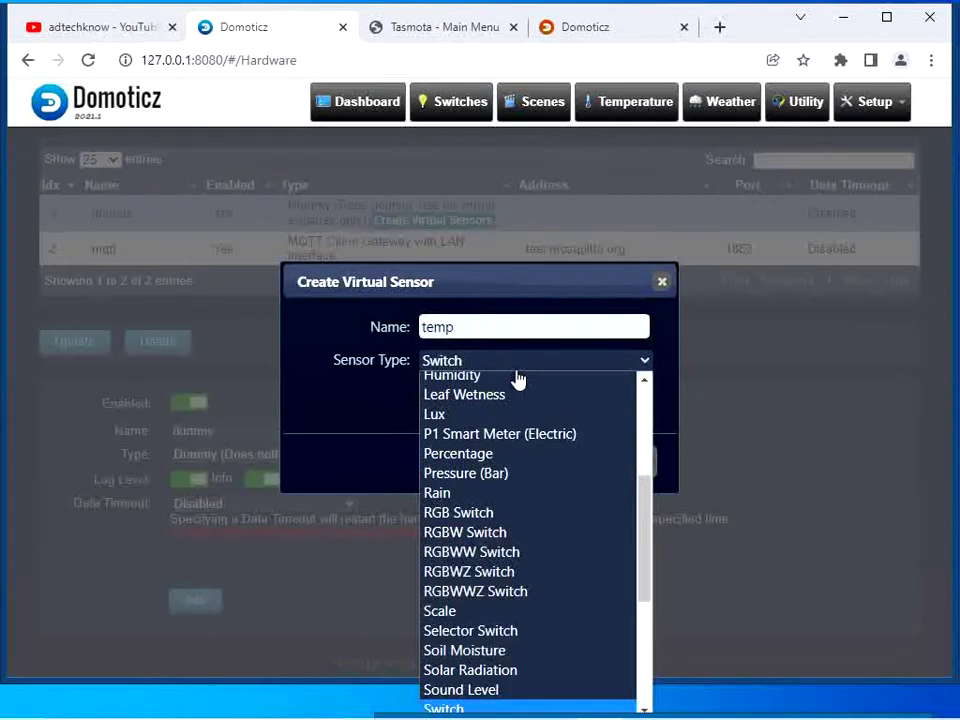
{"action": "scroll", "coordinate": [621, 452], "scroll_direction": "up", "scroll_amount": 1}
{"action": "scroll", "coordinate": [639, 544], "scroll_direction": "down", "scroll_amount": 3}
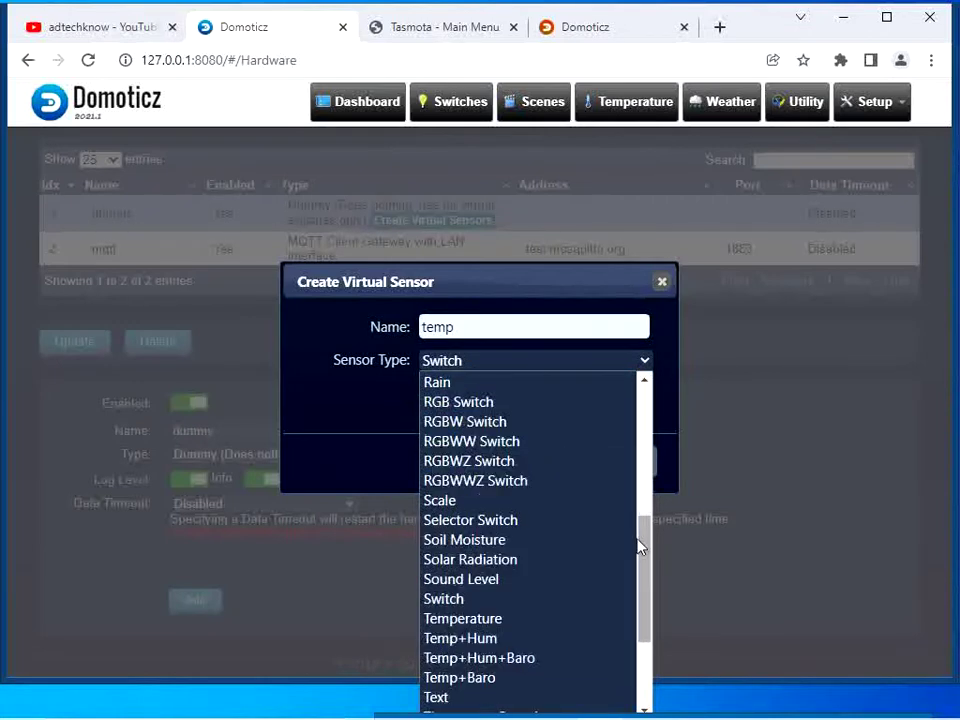
{"action": "left_click", "coordinate": [529, 621]}
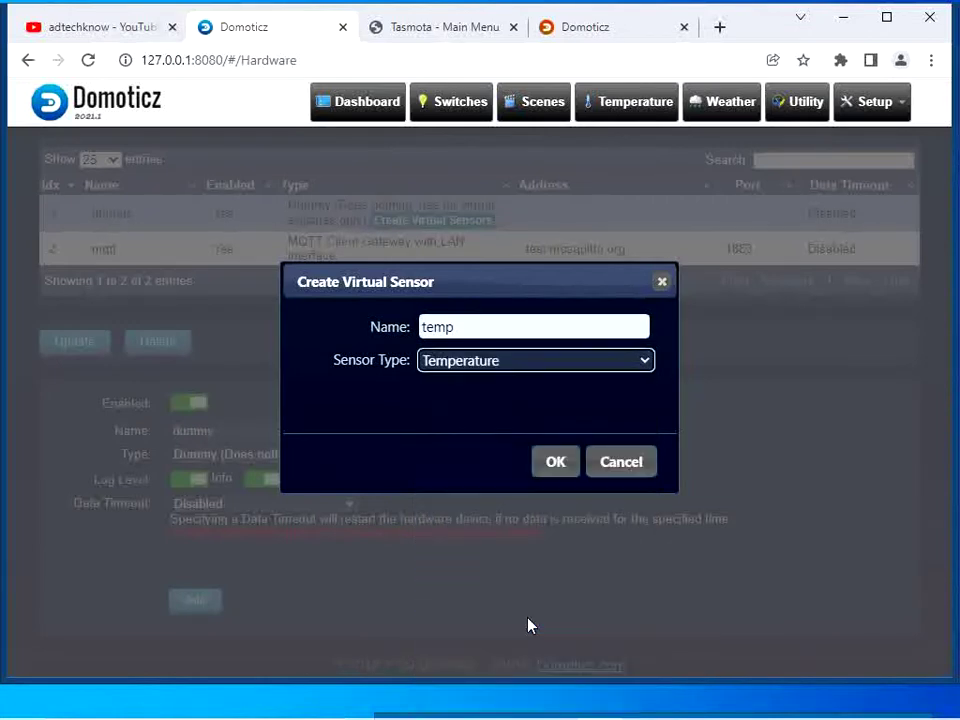
{"action": "left_click", "coordinate": [550, 470]}
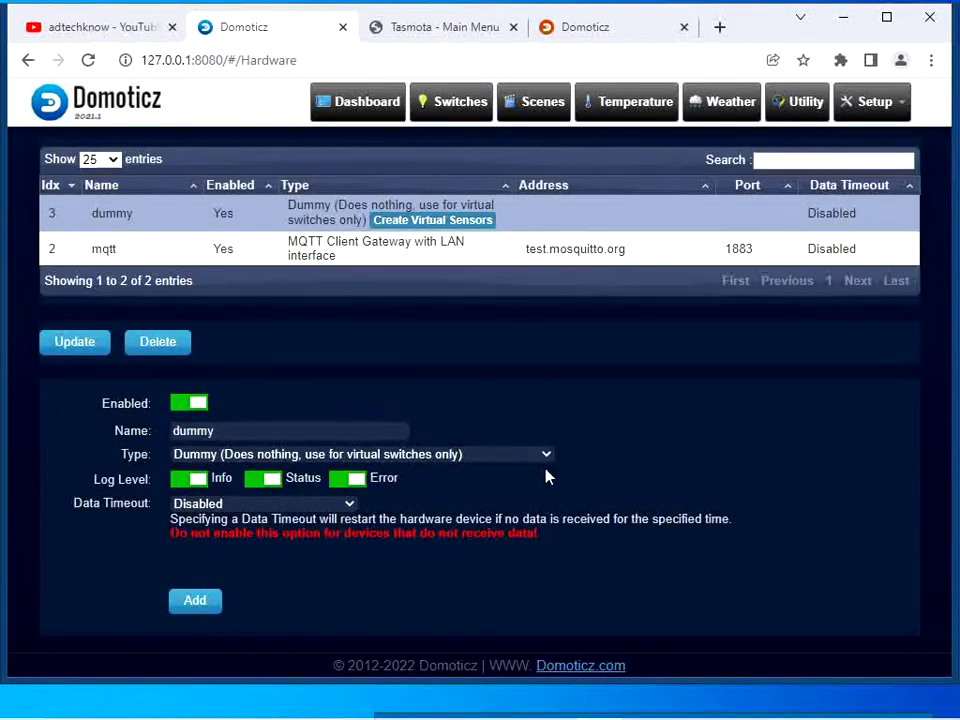
Step: Check the virtual sensors in the device list and on the switches and temperature pages
{"action": "left_click", "coordinate": [880, 107]}
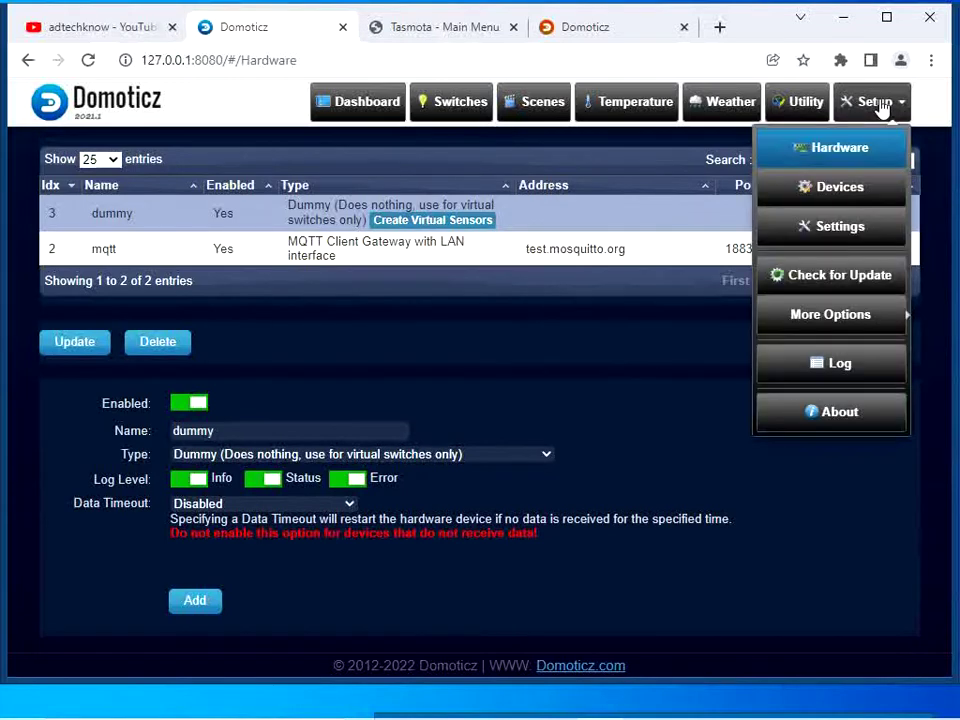
{"action": "left_click", "coordinate": [838, 188]}
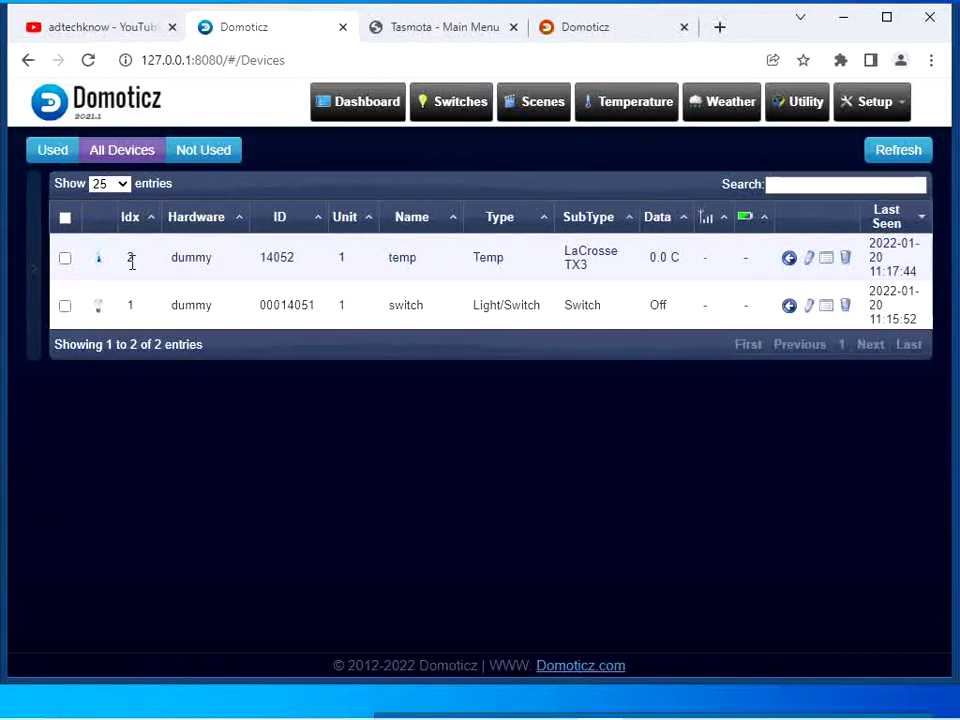
{"action": "left_click", "coordinate": [447, 106]}
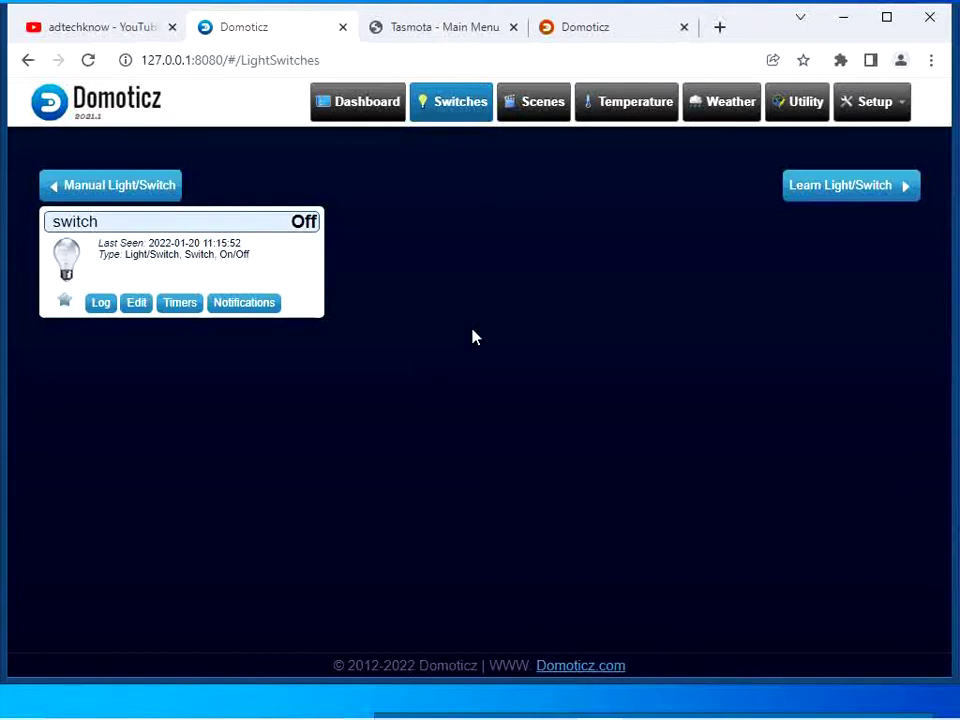
{"action": "left_click", "coordinate": [636, 106]}
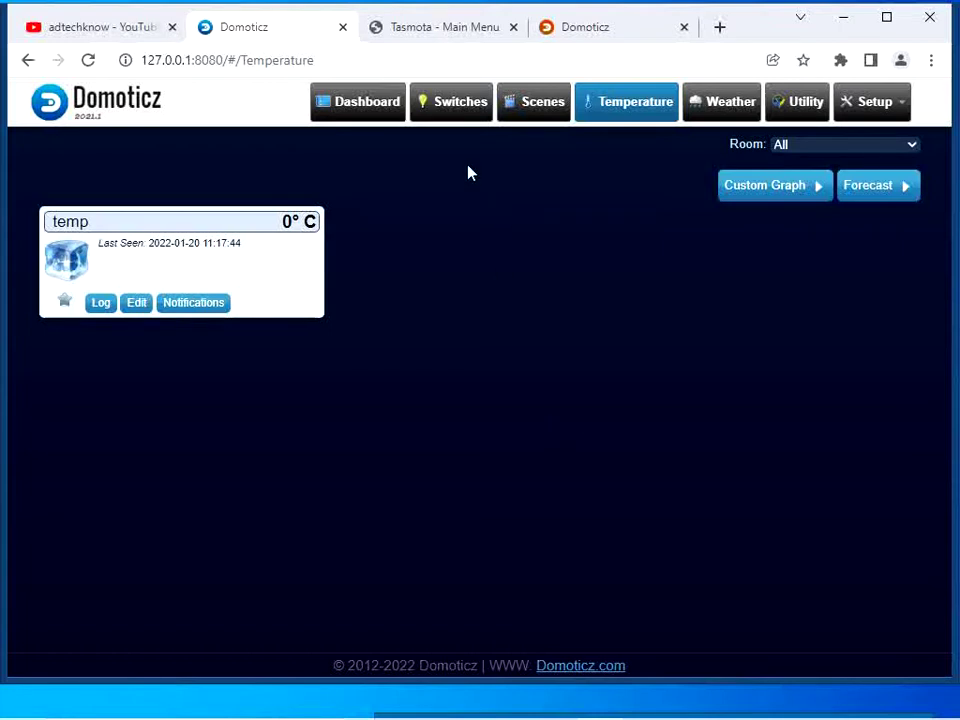
Step: Switch to the Tasmota web interface, assign PWM to GPIO2 in the module configuration, and save it
{"action": "left_click", "coordinate": [438, 35]}
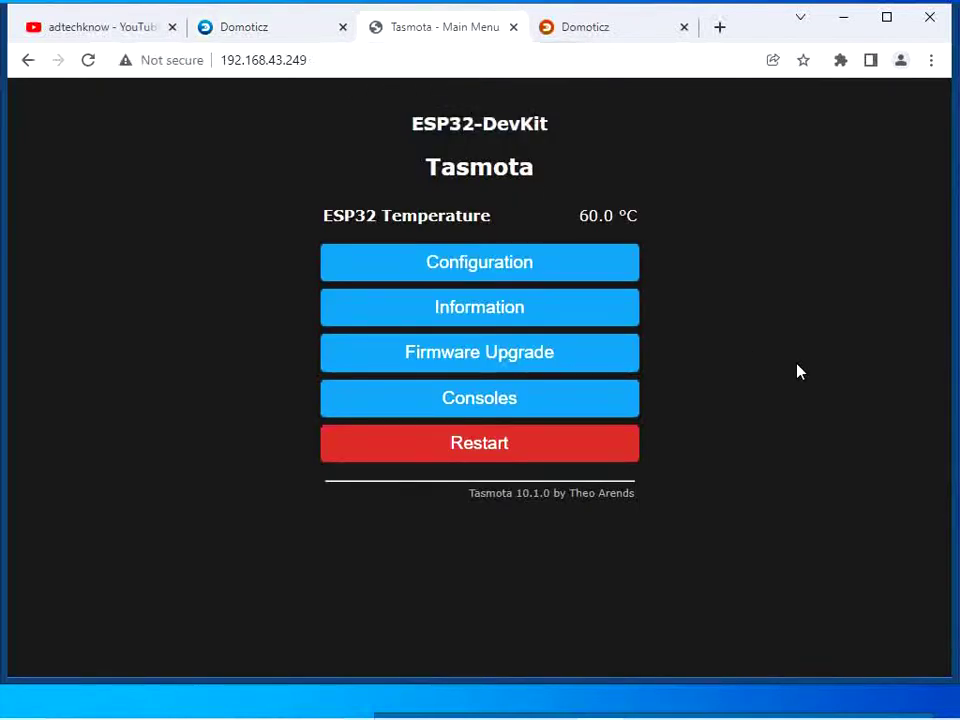
{"action": "left_click", "coordinate": [555, 264]}
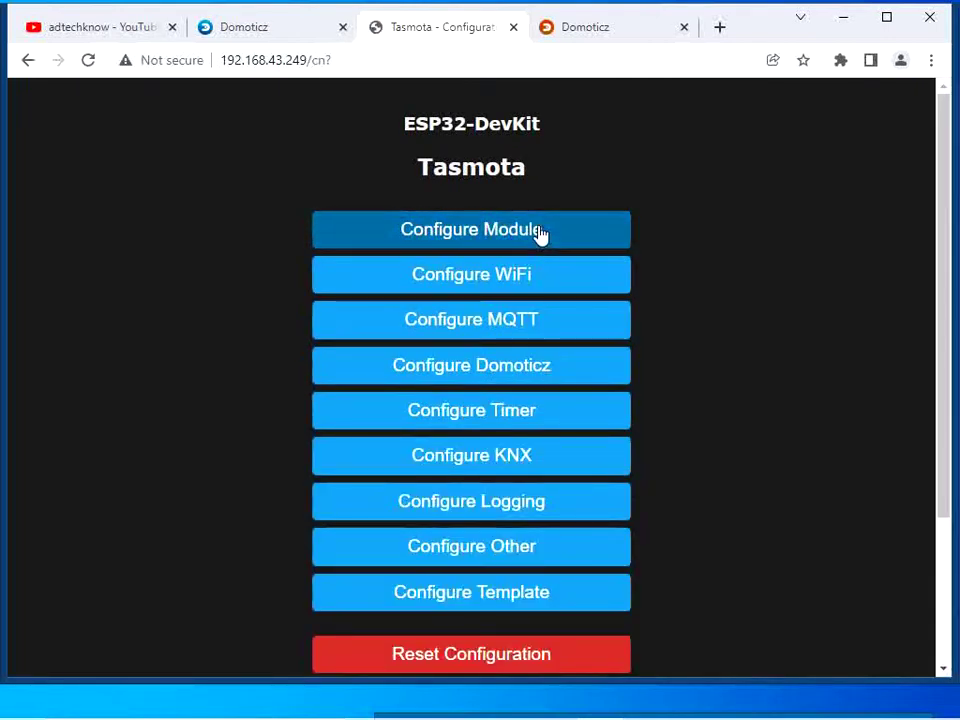
{"action": "left_click", "coordinate": [540, 233]}
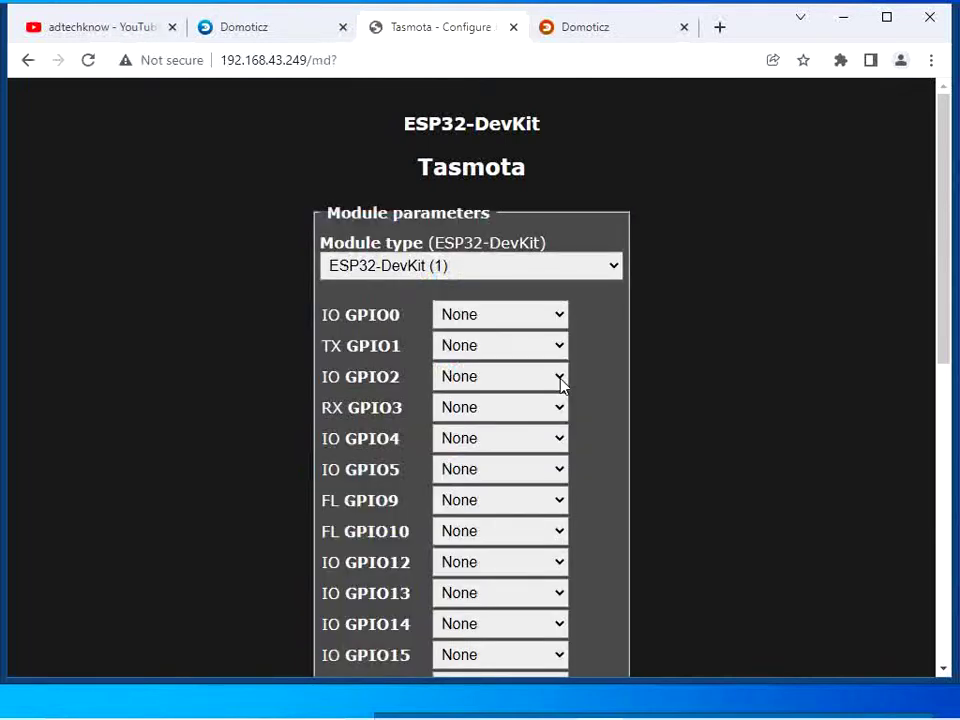
{"action": "left_click", "coordinate": [562, 385]}
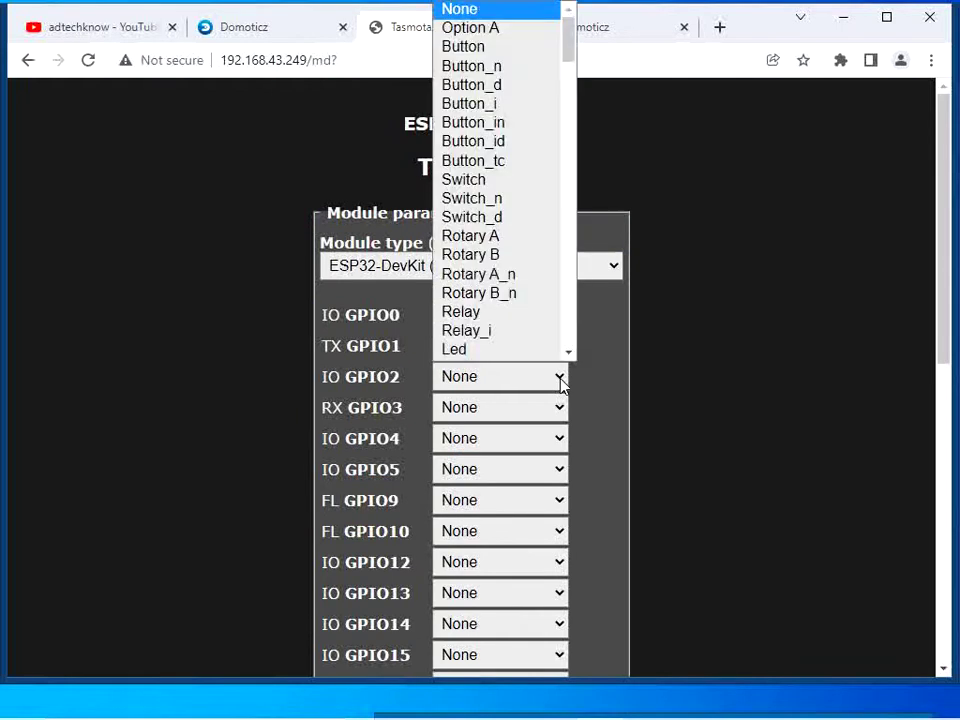
{"action": "type", "text": "PWM"}
{"action": "key", "text": "Return"}
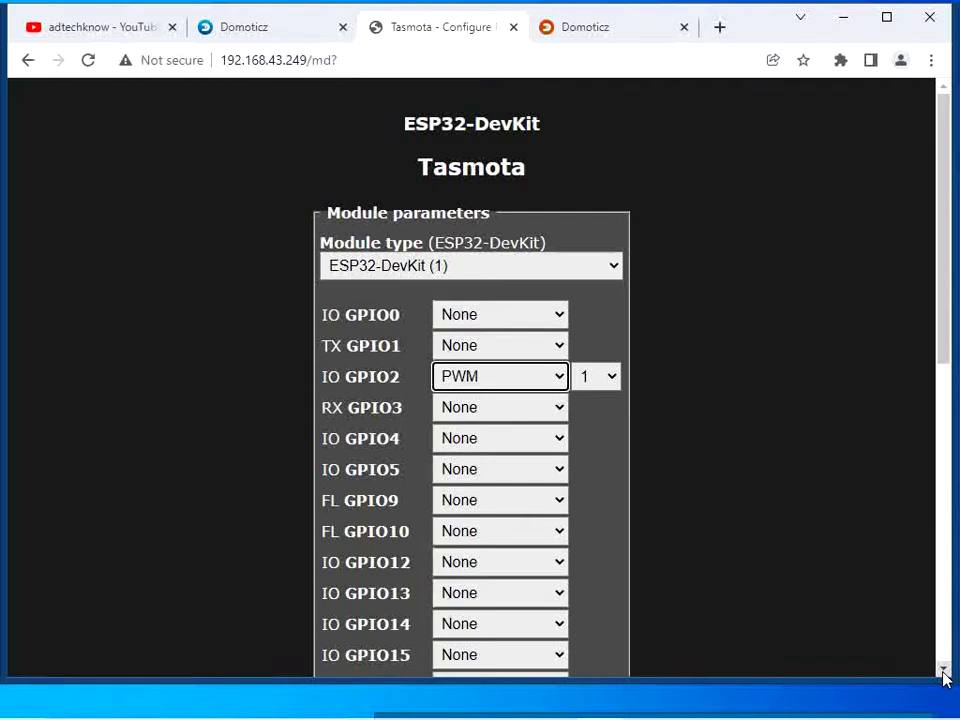
{"action": "left_click", "coordinate": [943, 670]}
{"action": "left_click", "coordinate": [943, 670]}
{"action": "left_click", "coordinate": [943, 670]}
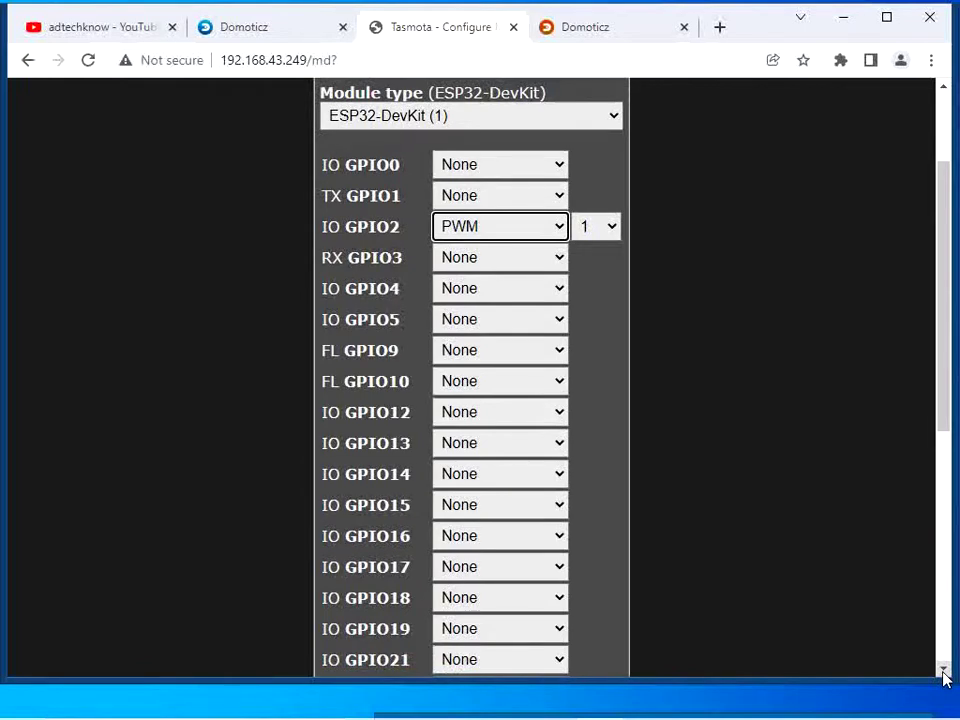
{"action": "left_click_drag", "start_coordinate": [943, 670], "coordinate": [943, 672]}
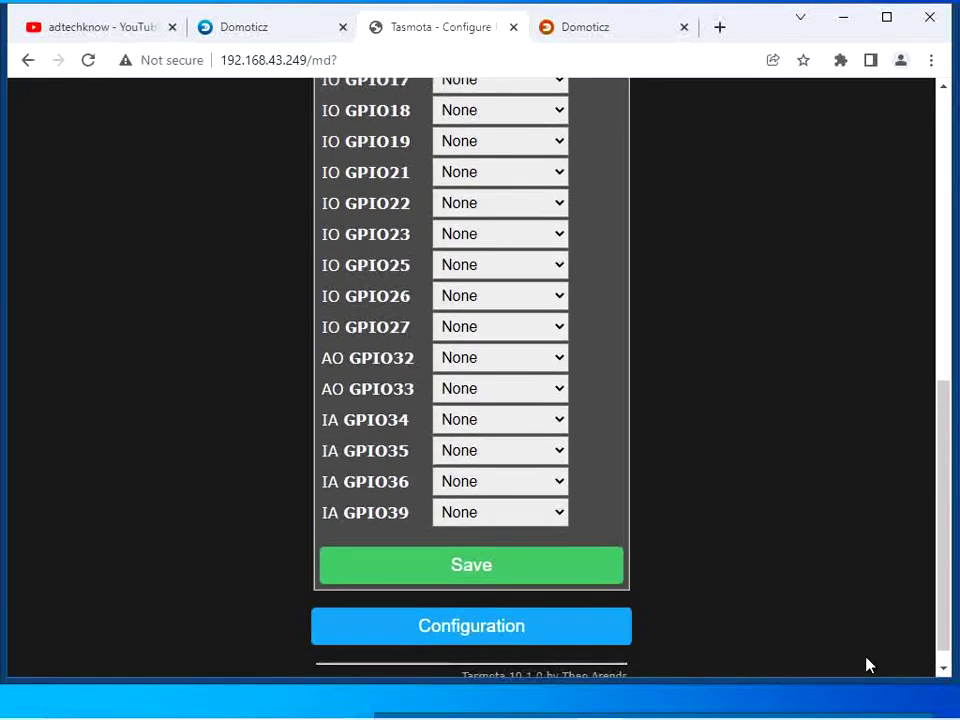
{"action": "left_click", "coordinate": [462, 568]}
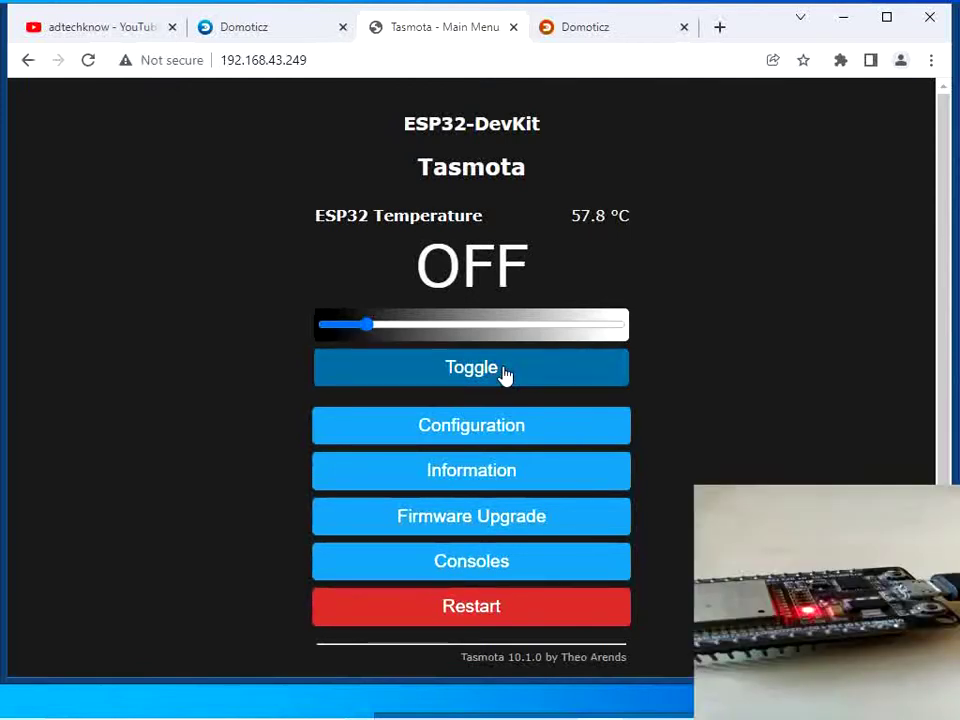
Step: Toggle the Tasmota light on and raise its brightness to the maximum
{"action": "left_click", "coordinate": [505, 375]}
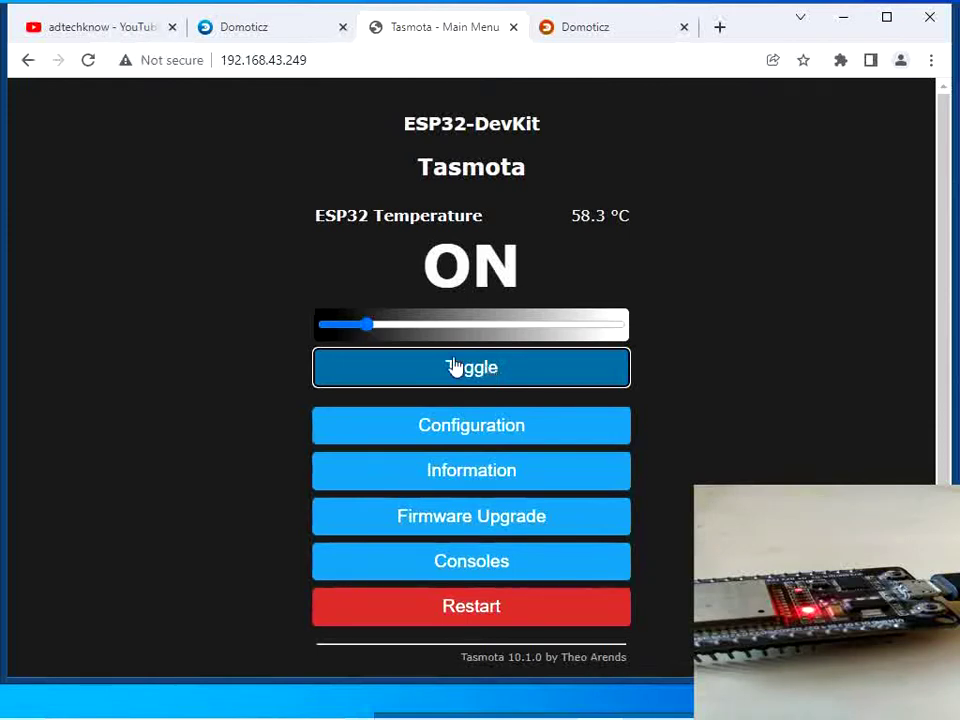
{"action": "left_click_drag", "start_coordinate": [368, 328], "coordinate": [630, 336]}
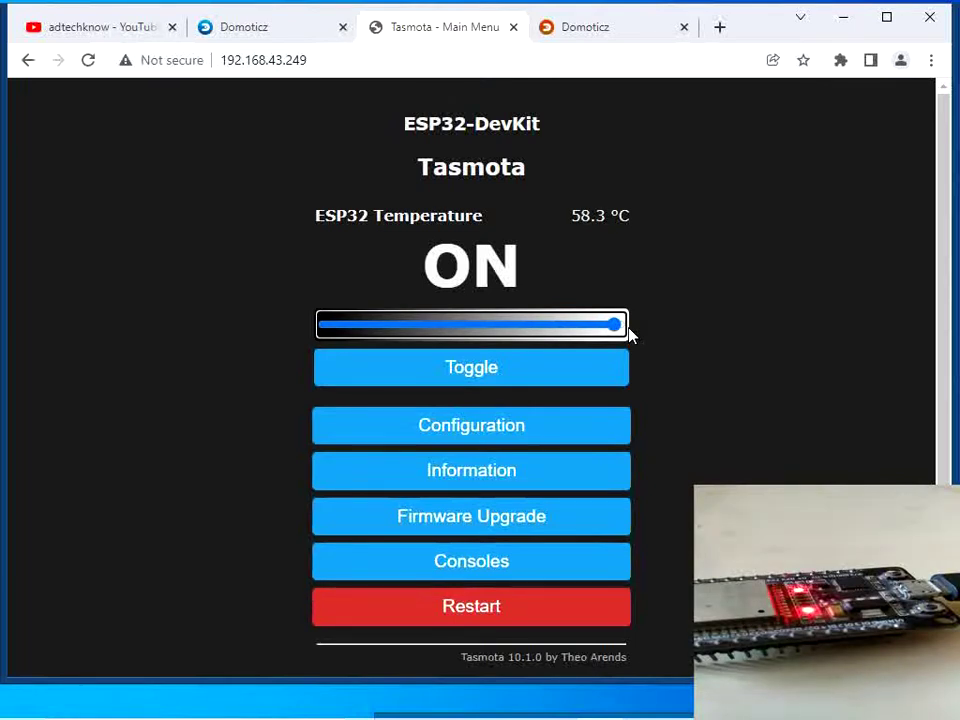
Step: In Tasmota's MQTT configuration, set the host to test.mosquitto.org, keep port 1883, and save
{"action": "left_click", "coordinate": [535, 428]}
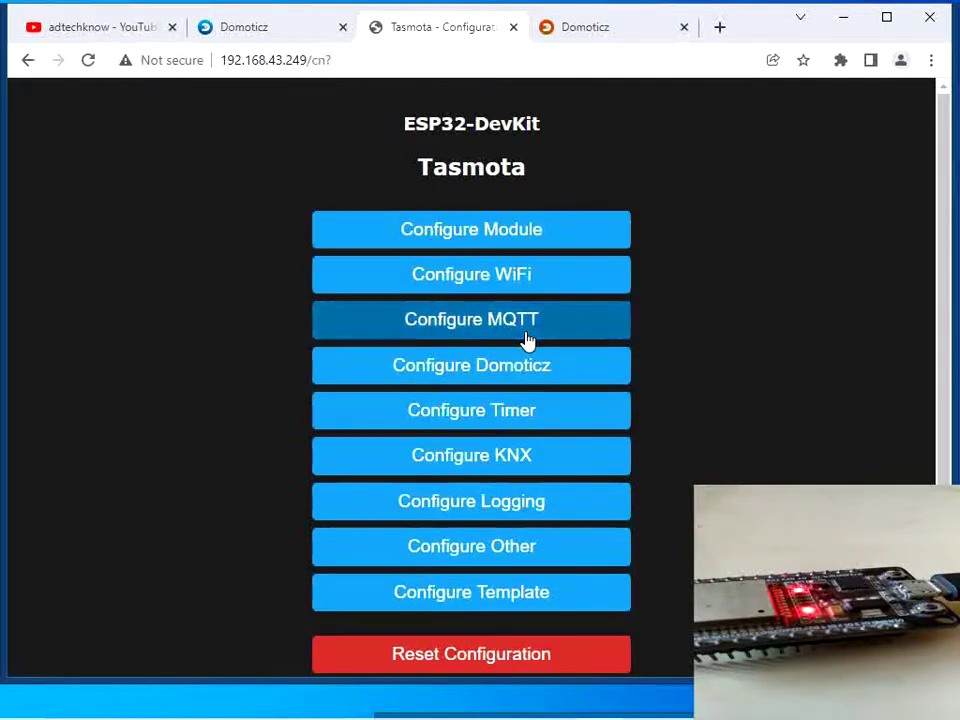
{"action": "left_click", "coordinate": [536, 332]}
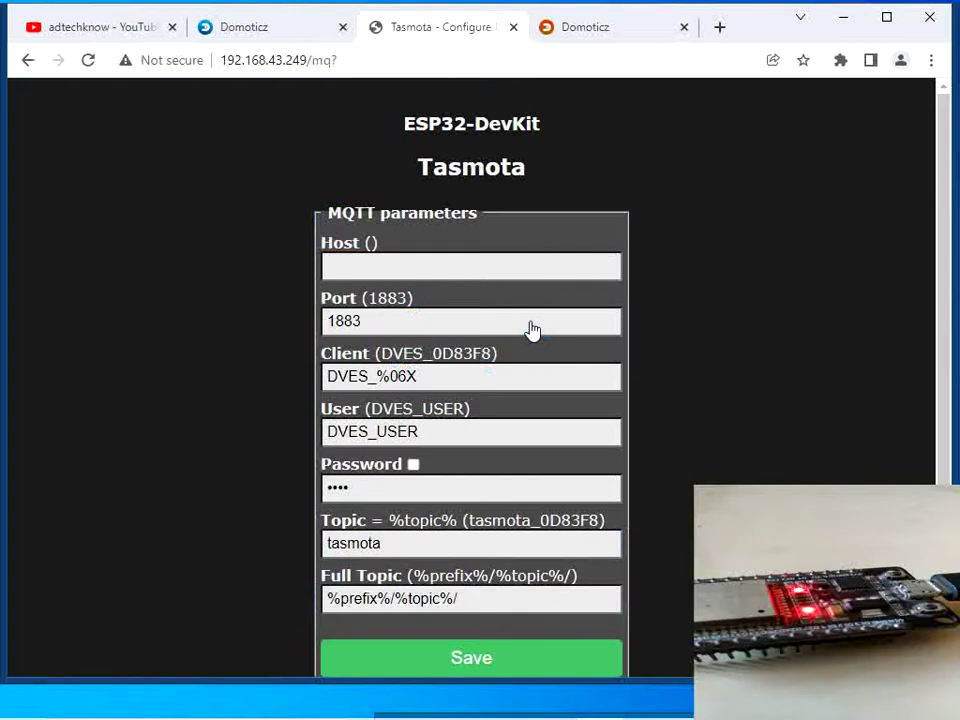
{"action": "left_click", "coordinate": [481, 267]}
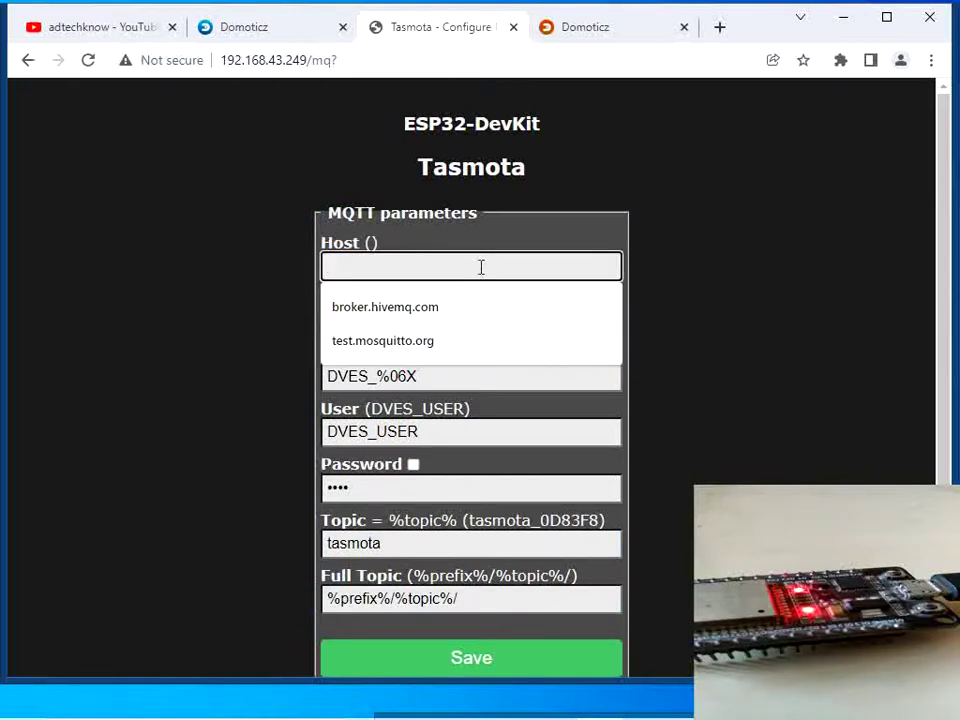
{"action": "left_click", "coordinate": [451, 345]}
{"action": "left_click", "coordinate": [417, 323]}
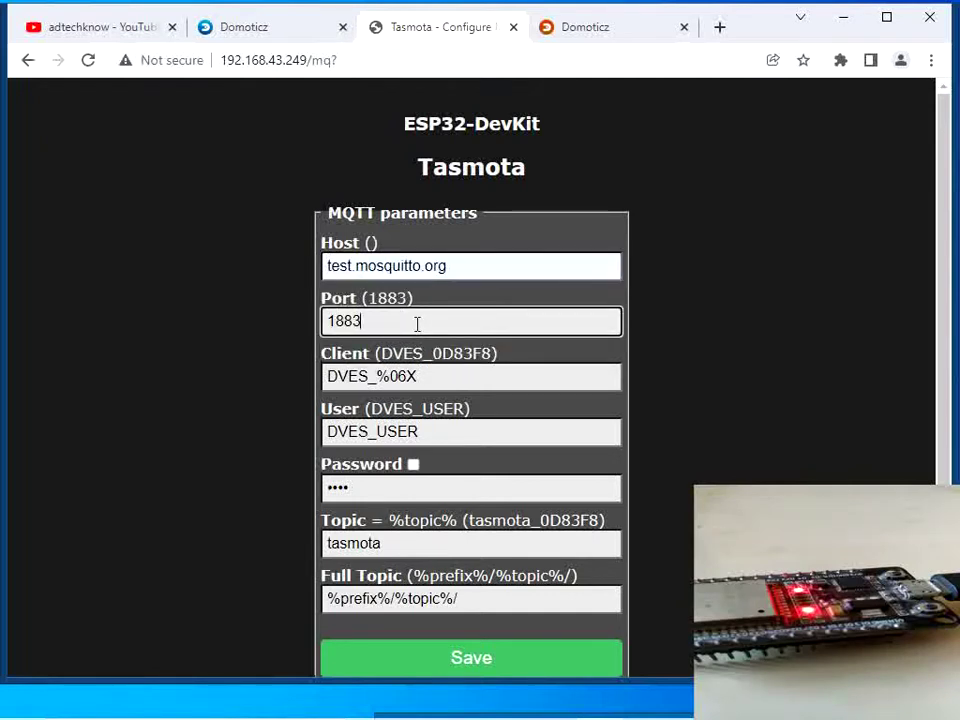
{"action": "left_click", "coordinate": [543, 661]}
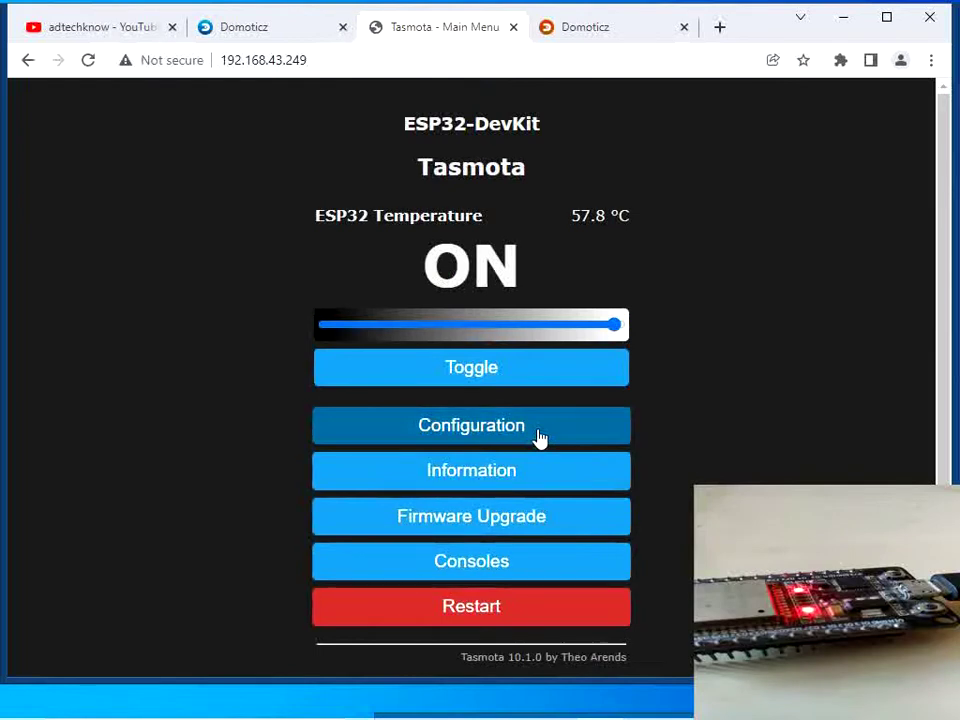
Step: In Tasmota's Domoticz parameters, set Idx 1 to 1, matching the switch's index in the Domoticz device list
{"action": "left_click", "coordinate": [539, 437]}
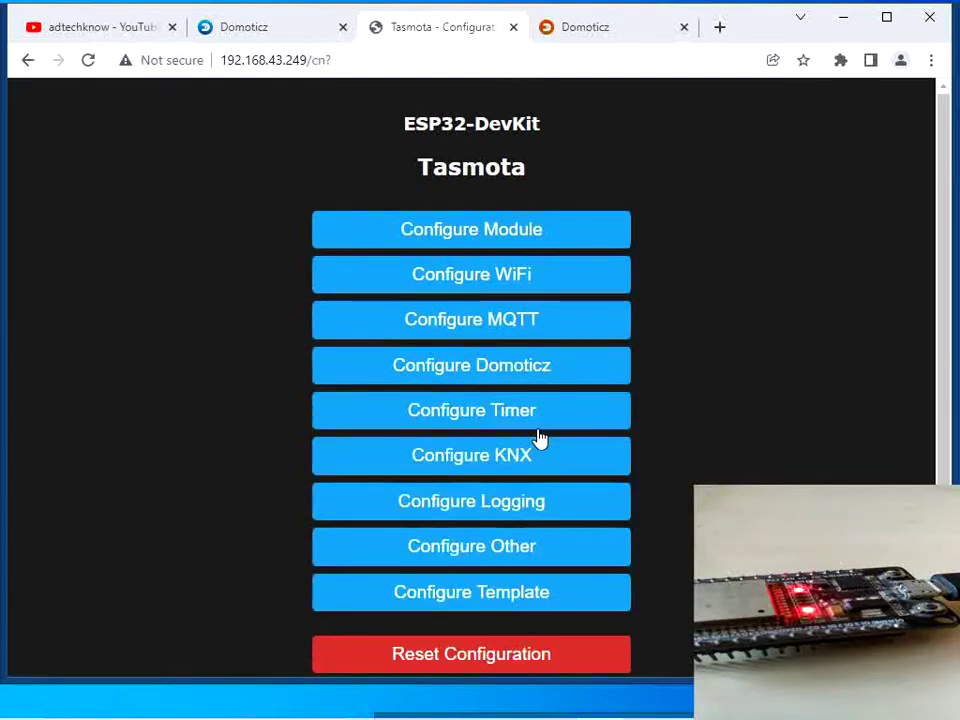
{"action": "left_click", "coordinate": [507, 370]}
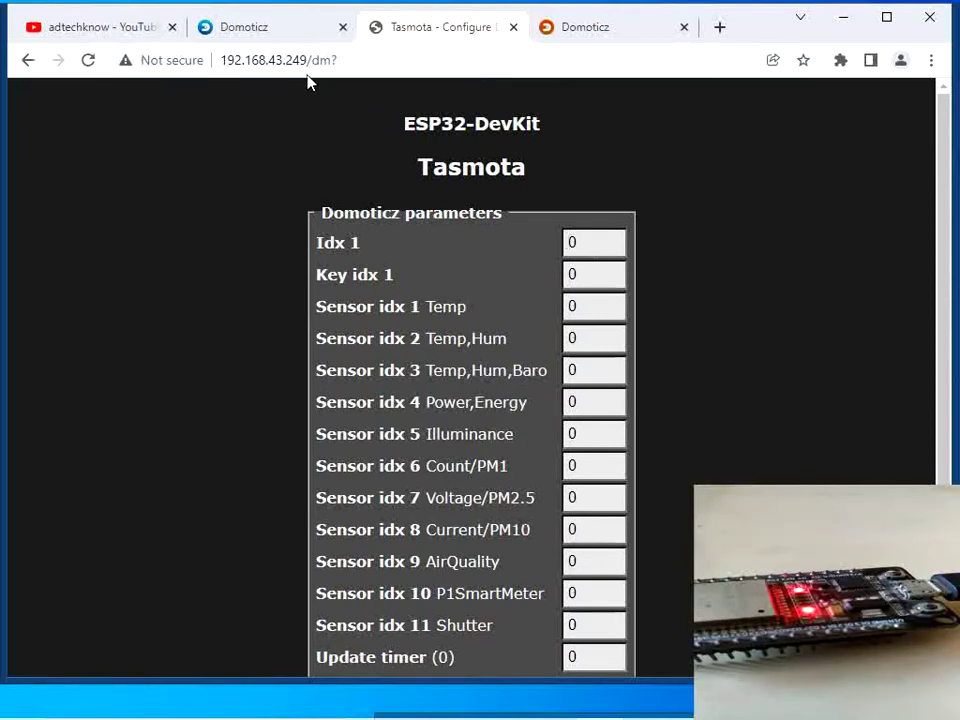
{"action": "left_click", "coordinate": [277, 25]}
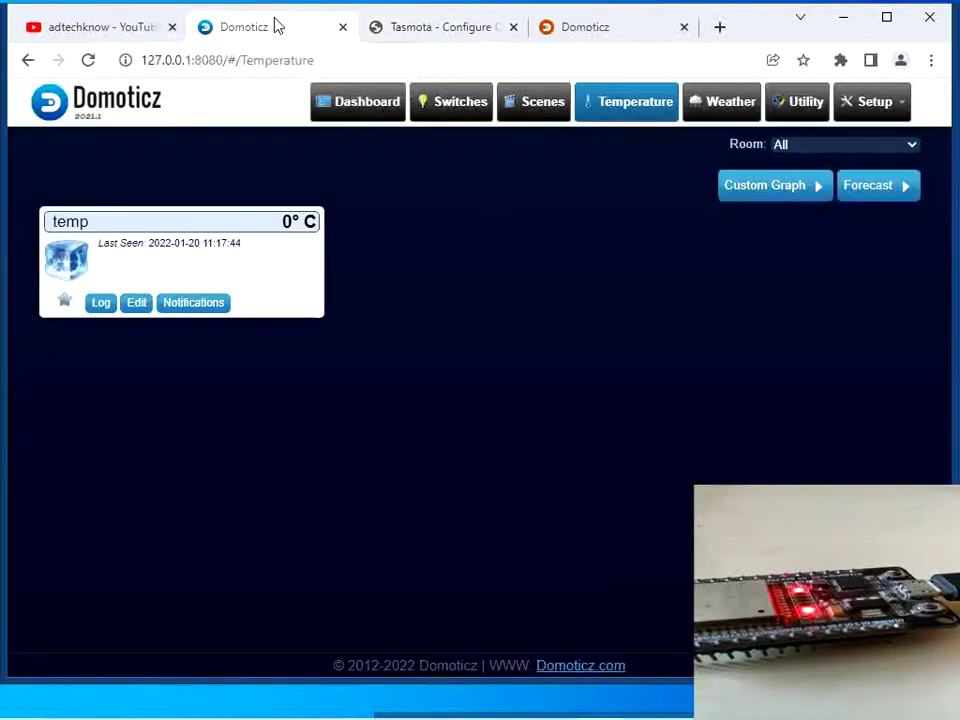
{"action": "left_click", "coordinate": [885, 105]}
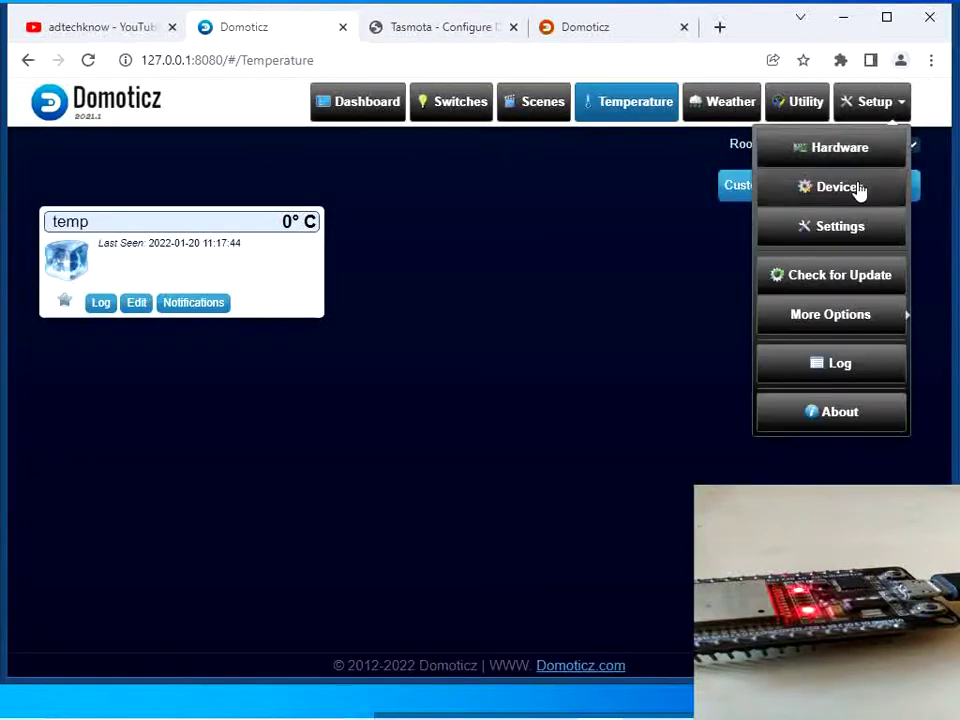
{"action": "left_click", "coordinate": [857, 189]}
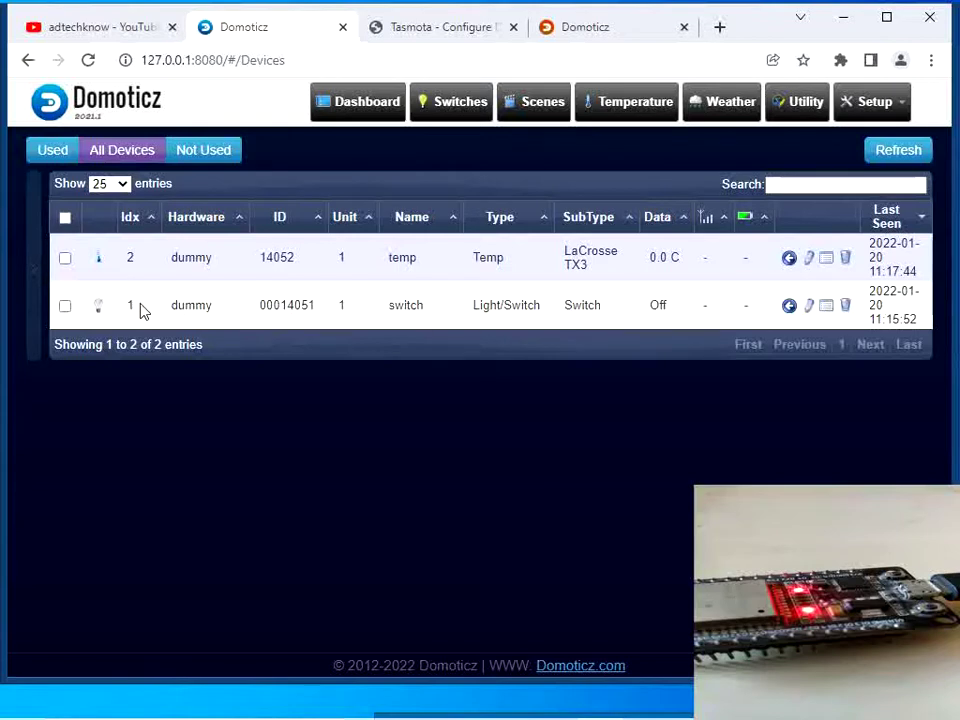
{"action": "left_click", "coordinate": [446, 30]}
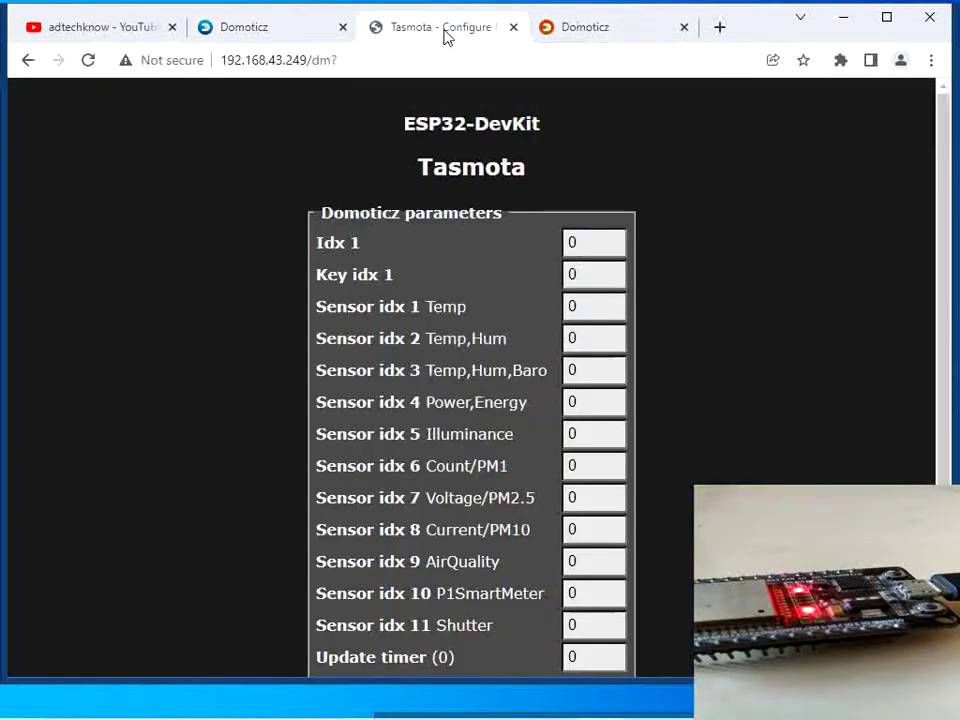
{"action": "double_click", "coordinate": [580, 240]}
{"action": "type", "text": "1"}
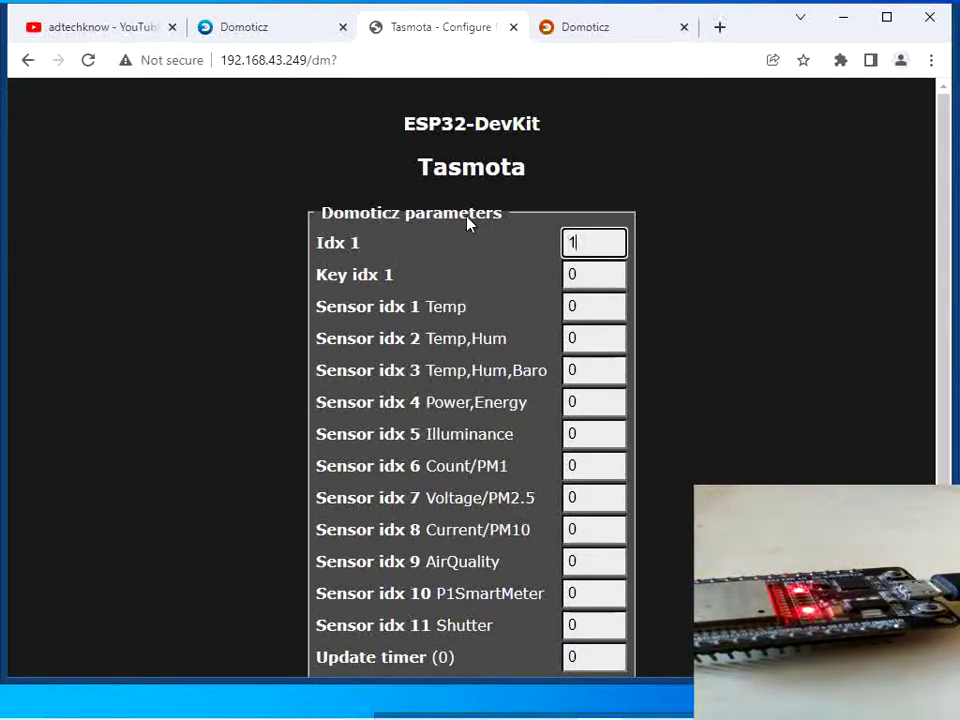
Step: Set Tasmota's Sensor idx 1 Temp to 2, matching the temp device's index in the Domoticz device list, and save the configuration
{"action": "left_click", "coordinate": [250, 32]}
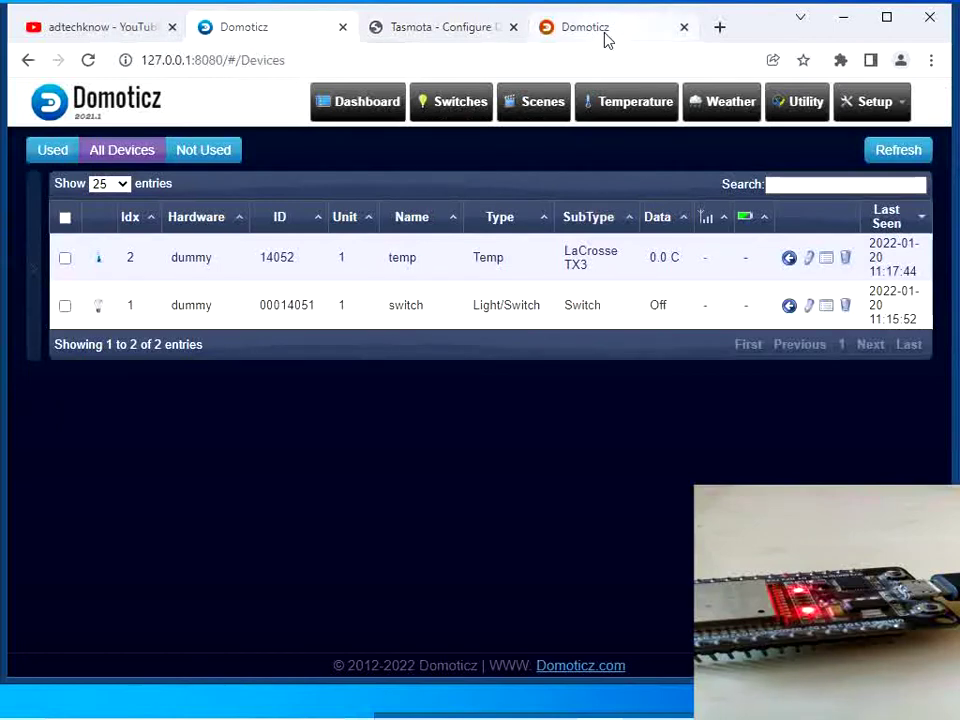
{"action": "left_click", "coordinate": [428, 26]}
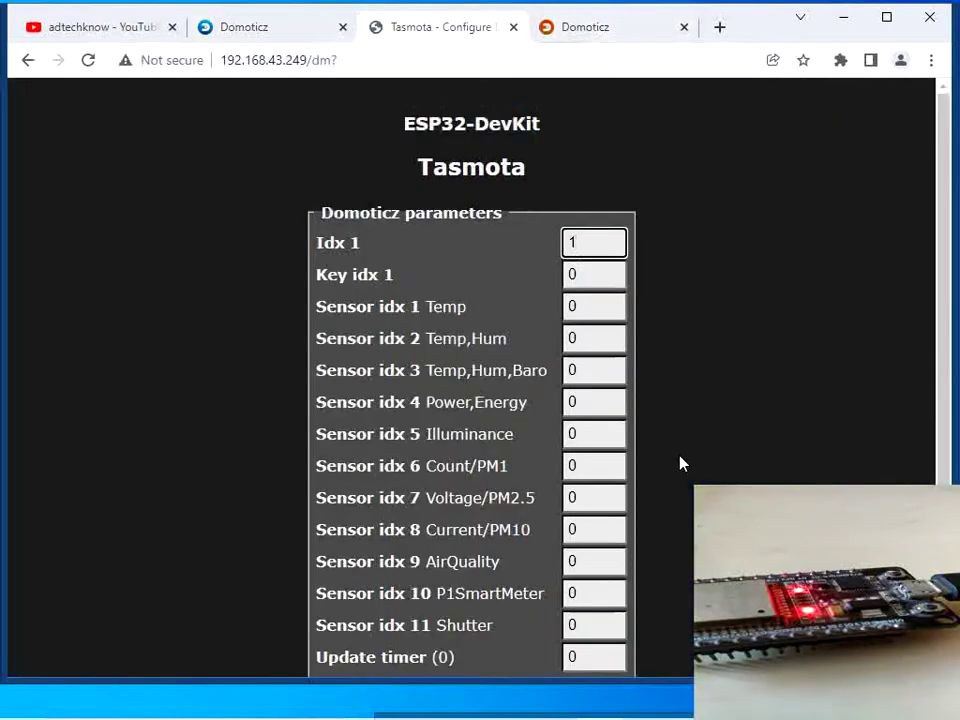
{"action": "left_click", "coordinate": [596, 309]}
{"action": "key", "text": "Delete"}
{"action": "type", "text": "2"}
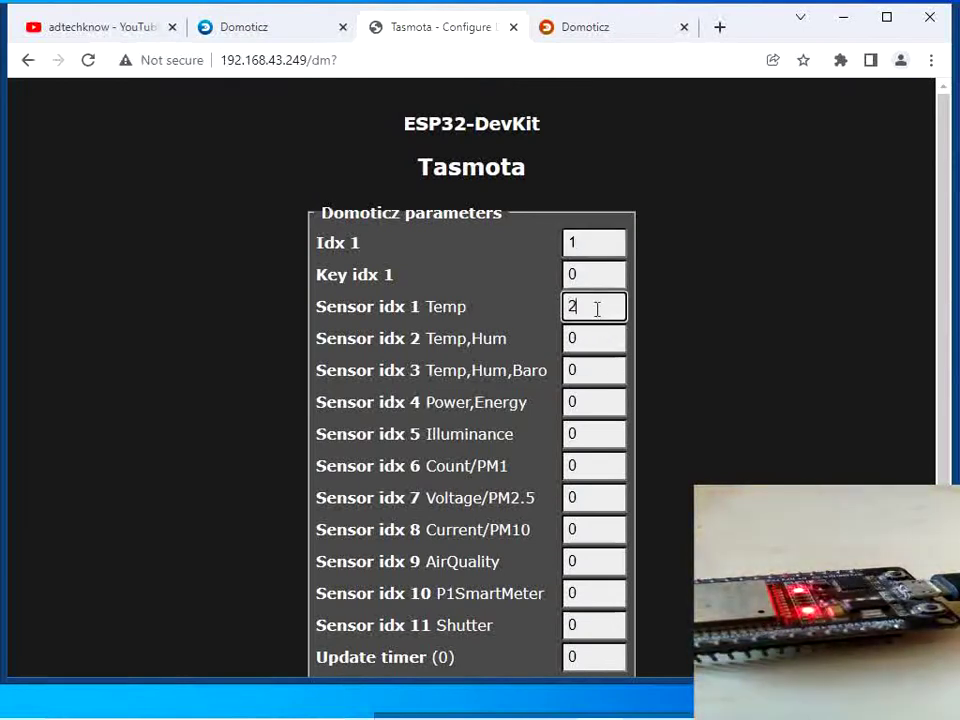
{"action": "left_click_drag", "start_coordinate": [950, 358], "coordinate": [948, 405]}
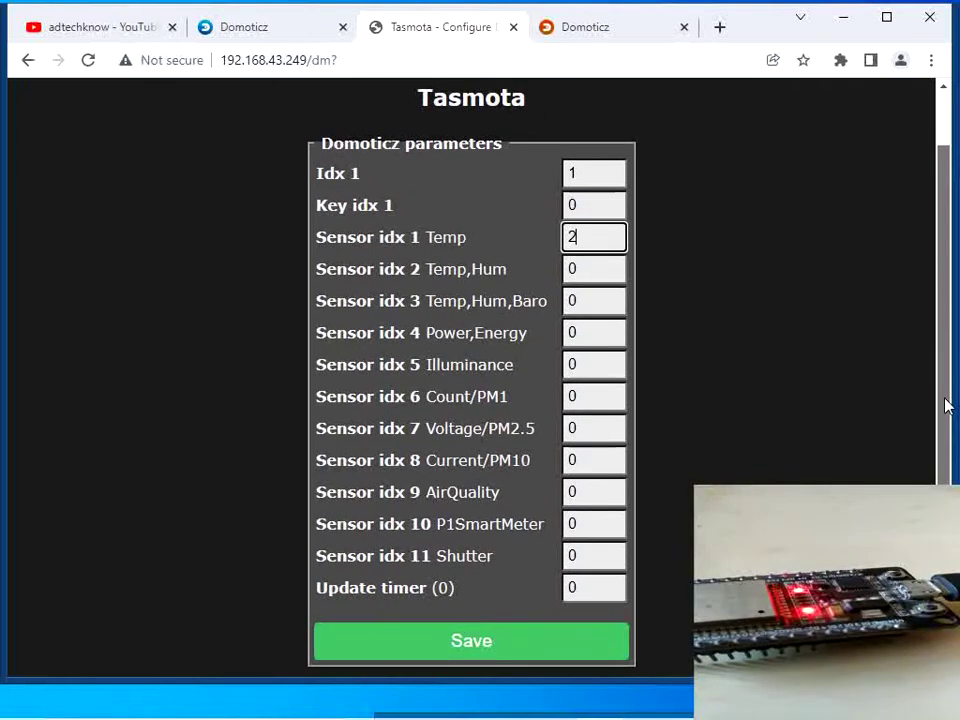
{"action": "mouse_move", "coordinate": [948, 405]}
{"action": "left_mouse_down"}
{"action": "mouse_move", "coordinate": [940, 332]}
{"action": "mouse_move", "coordinate": [940, 382]}
{"action": "left_mouse_up"}
{"action": "scroll", "coordinate": [938, 381], "scroll_direction": "down", "scroll_amount": 2}
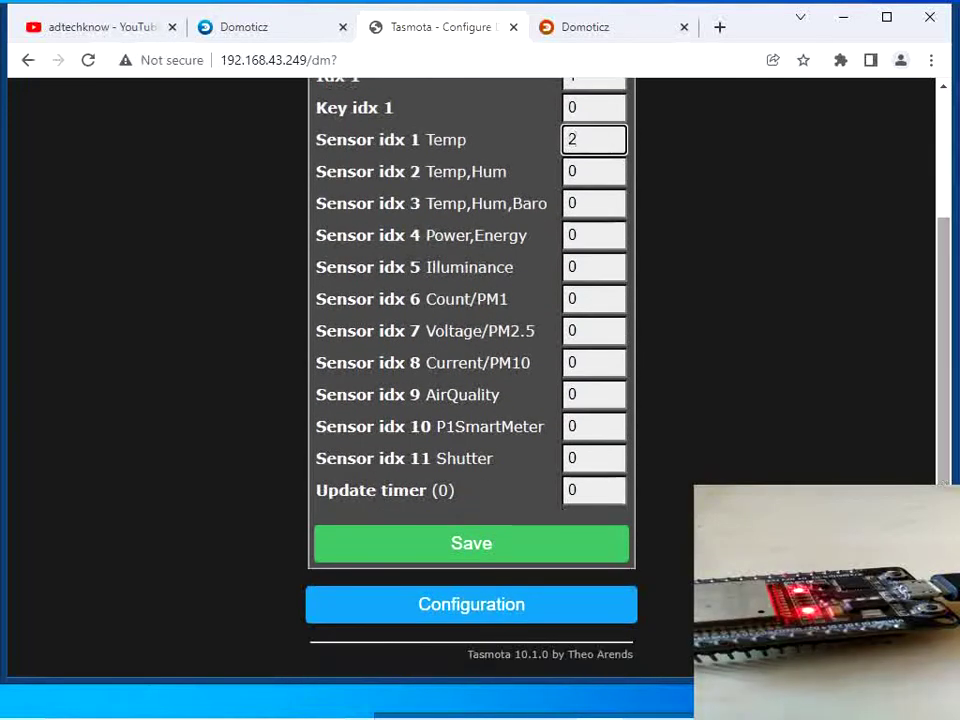
{"action": "left_click", "coordinate": [473, 548]}
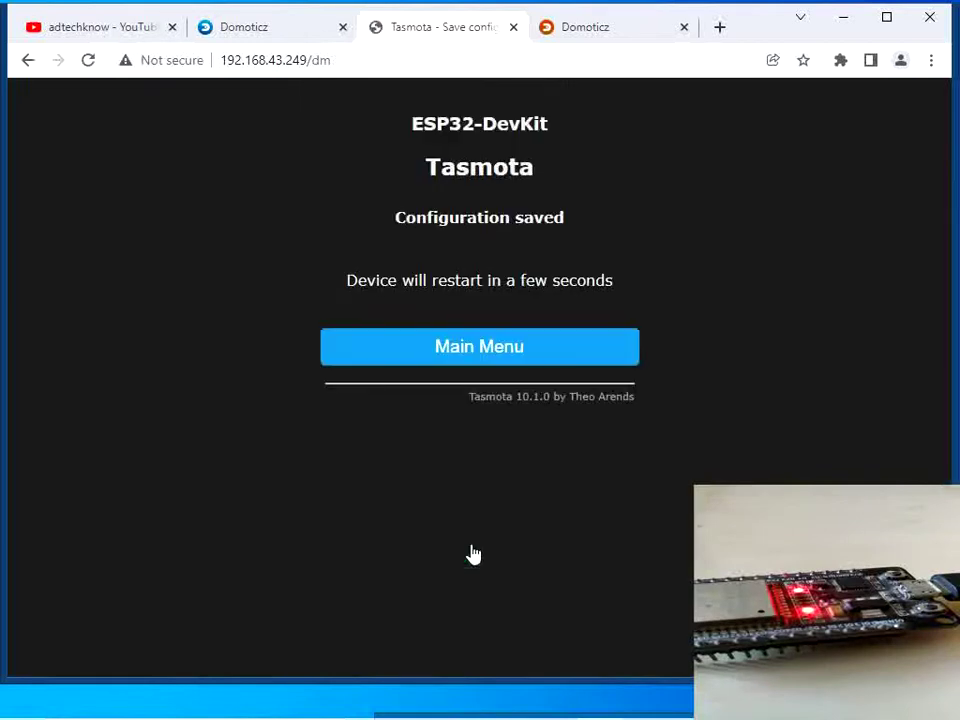
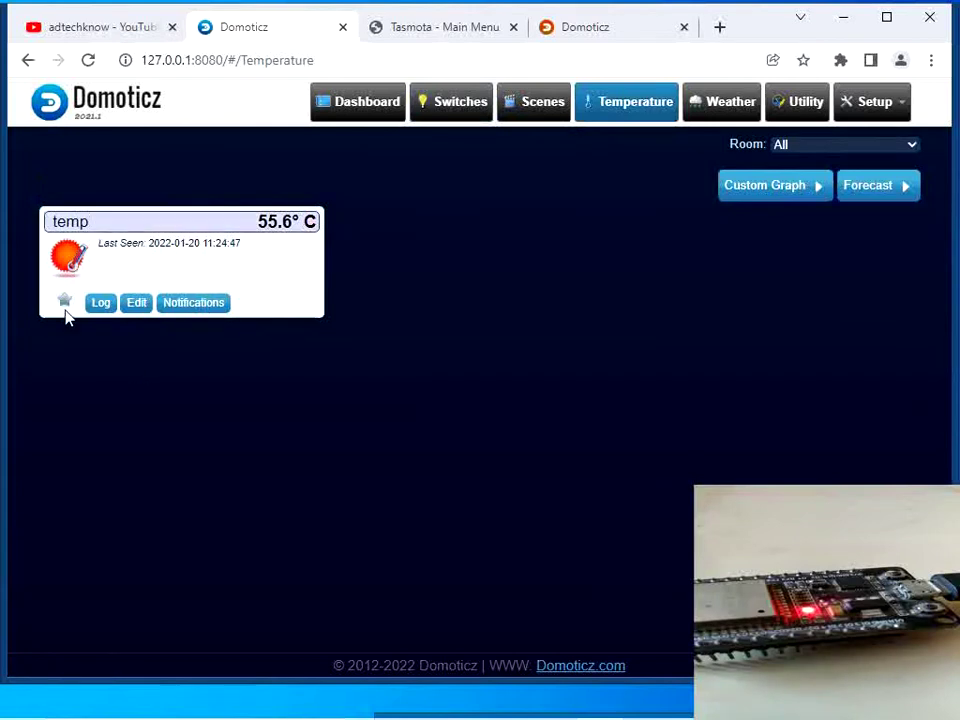
Step: Add the temp sensor to the Domoticz dashboard and compare its reading with the ESP32 temperature in Tasmota
{"action": "left_click", "coordinate": [64, 302]}
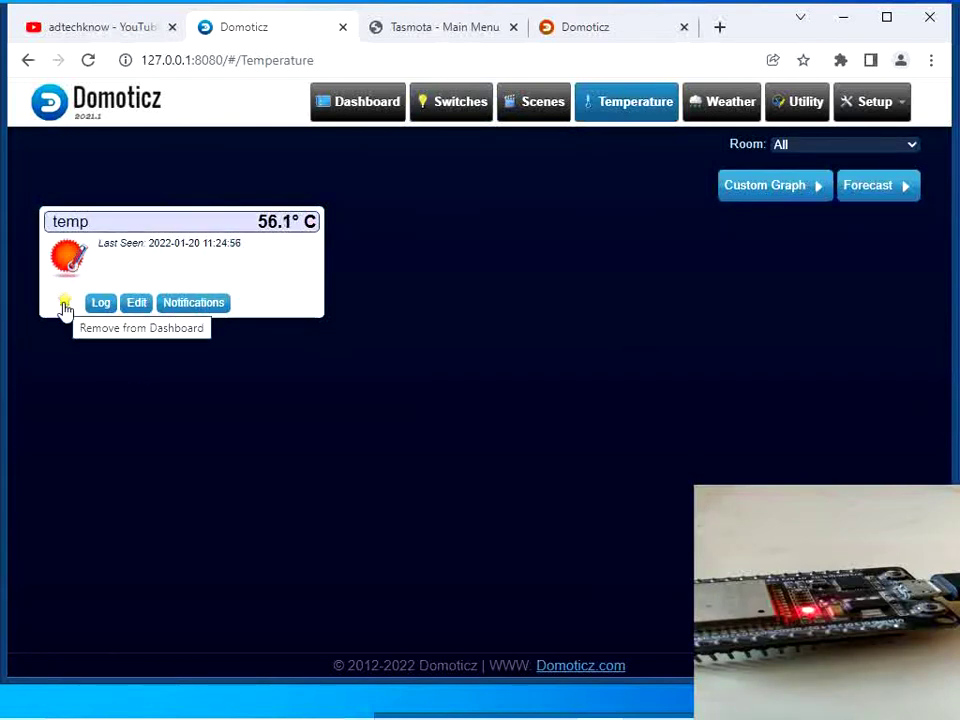
{"action": "left_click", "coordinate": [352, 103]}
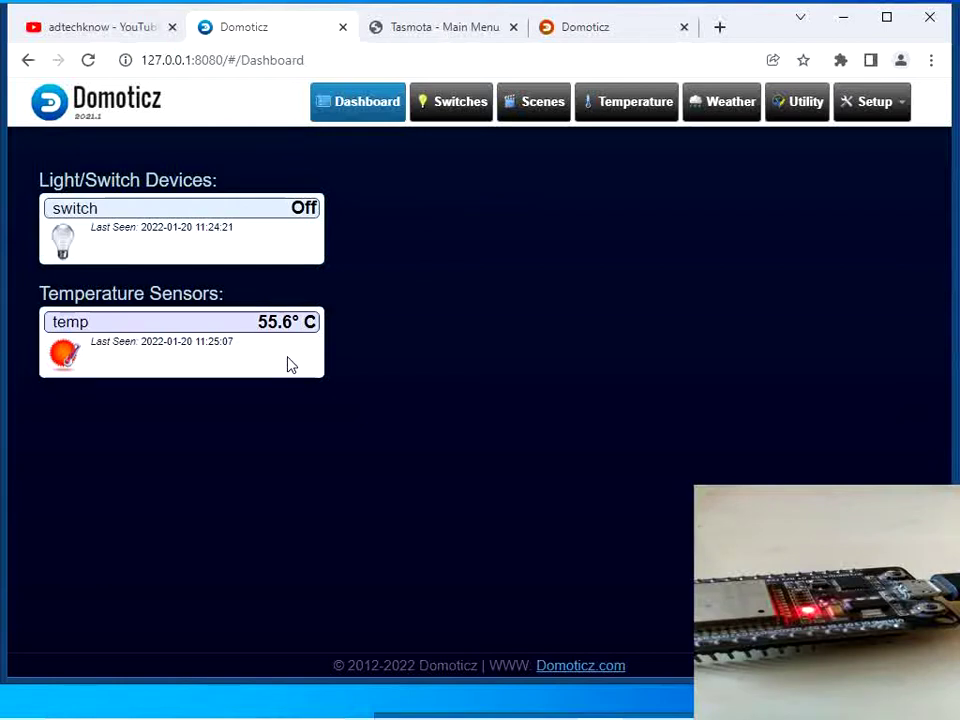
{"action": "left_click", "coordinate": [500, 30]}
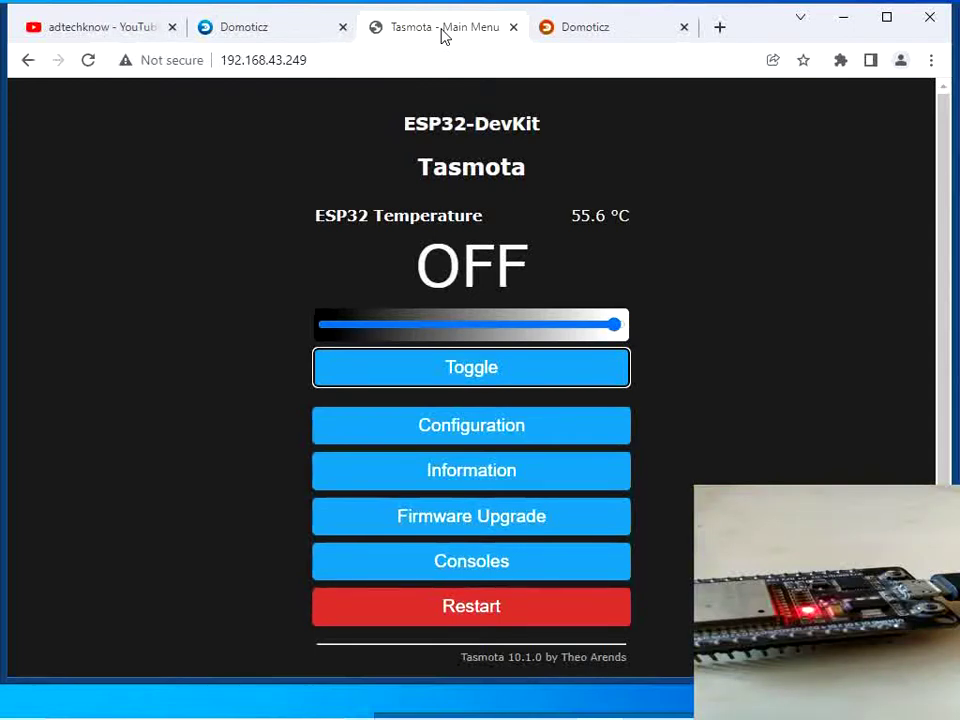
{"action": "left_click", "coordinate": [274, 29]}
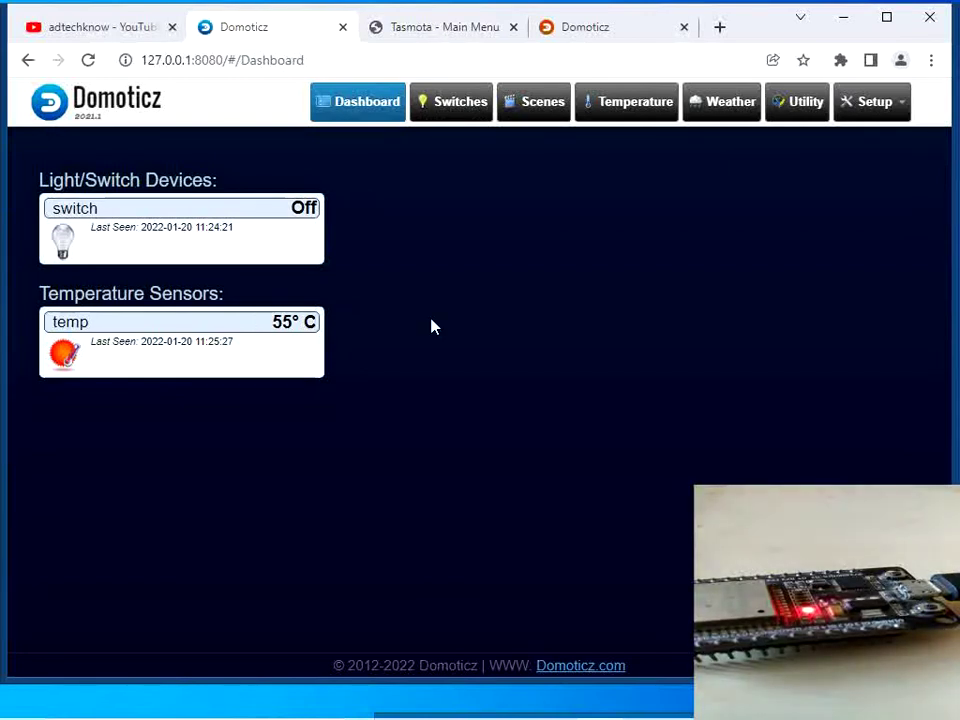
Step: Turn the switch device on and back off from the Domoticz dashboard
{"action": "left_click", "coordinate": [62, 240]}
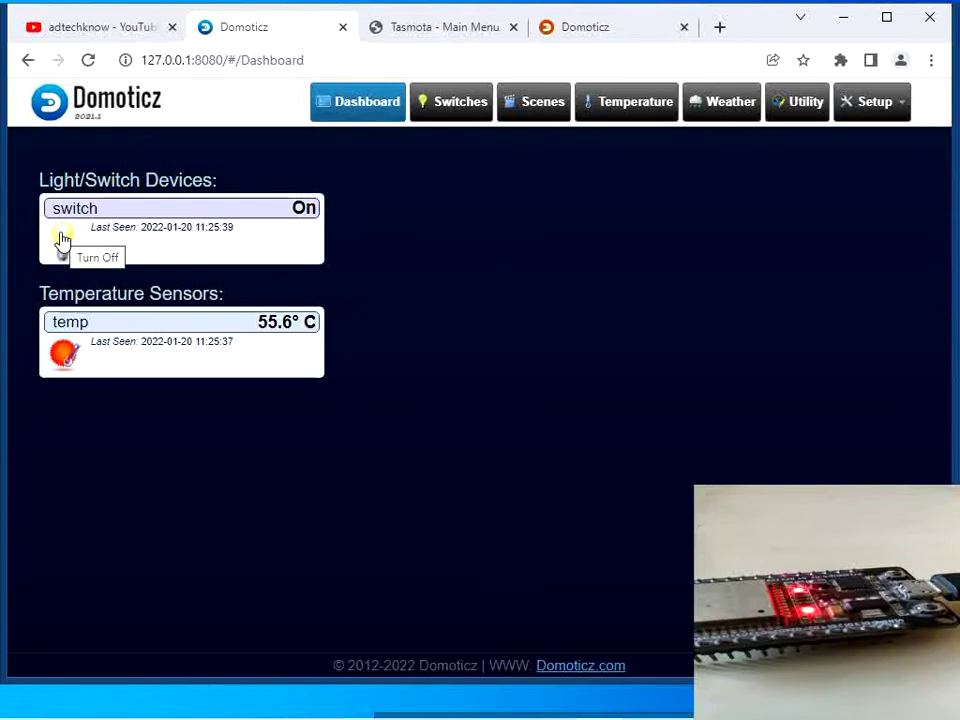
{"action": "left_click", "coordinate": [62, 240]}
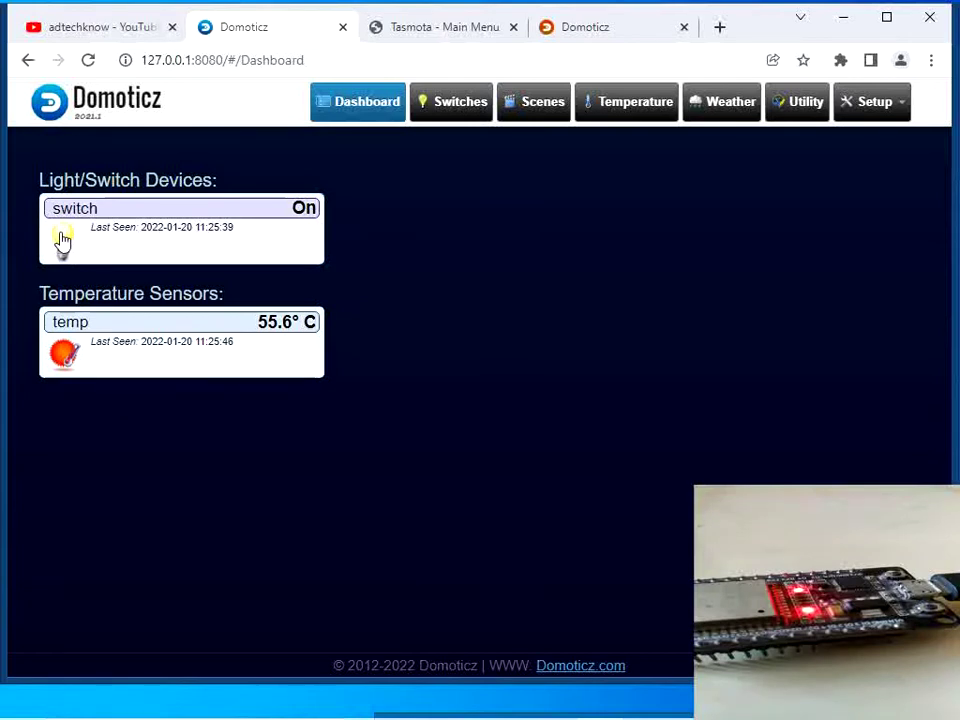
{"action": "left_click", "coordinate": [62, 240]}
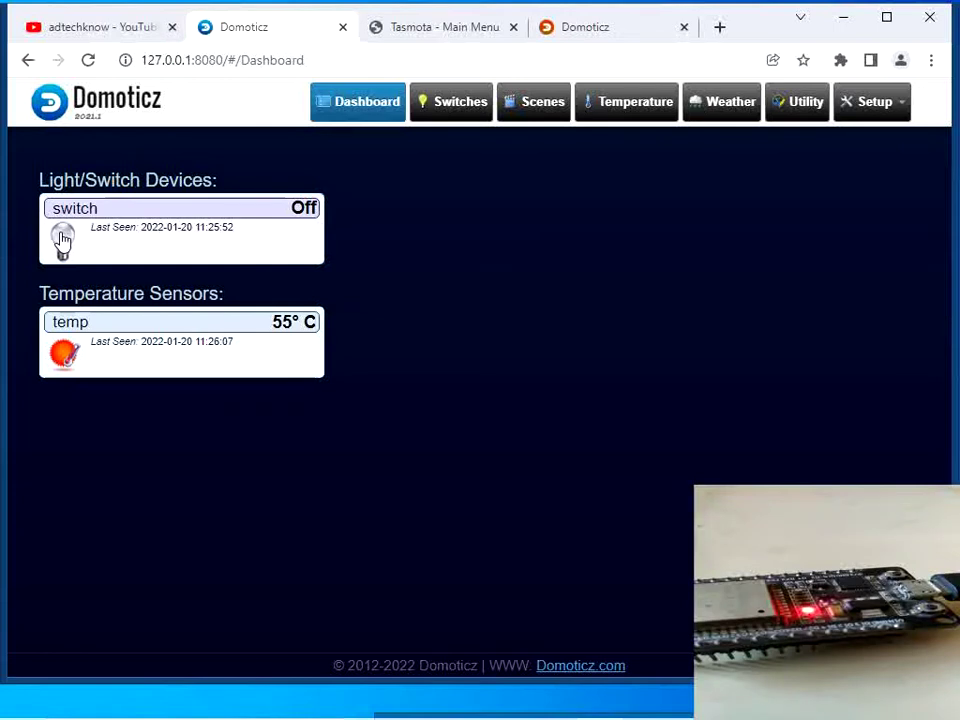
Step: Create a virtual sensor named brightness of type RGB Switch on the dummy hardware, and look up its index in the device list
{"action": "left_click", "coordinate": [872, 101]}
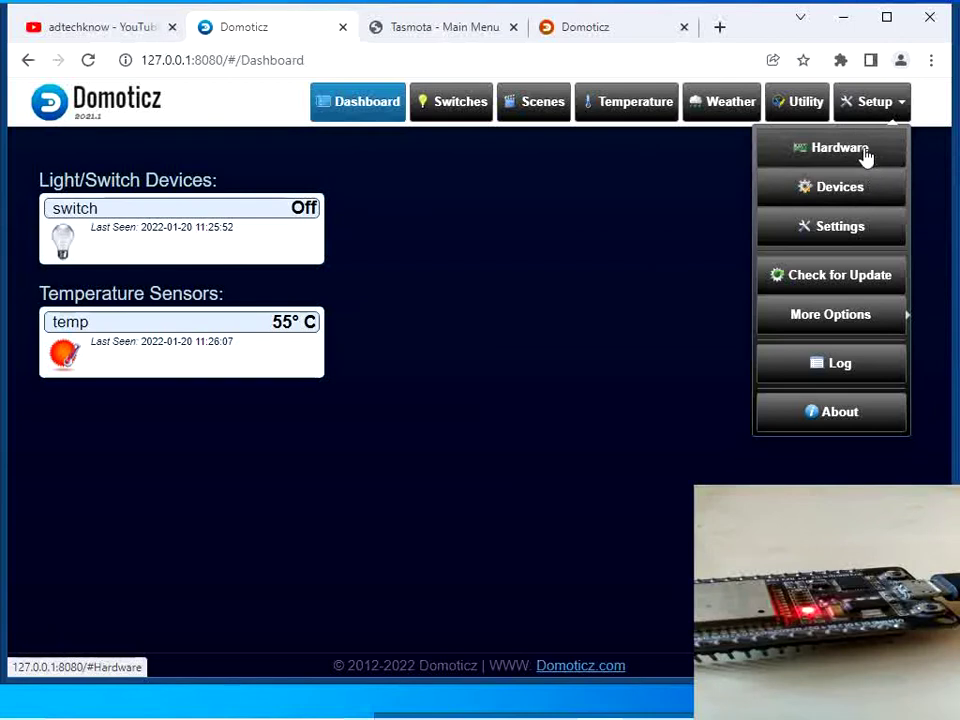
{"action": "left_click", "coordinate": [865, 150]}
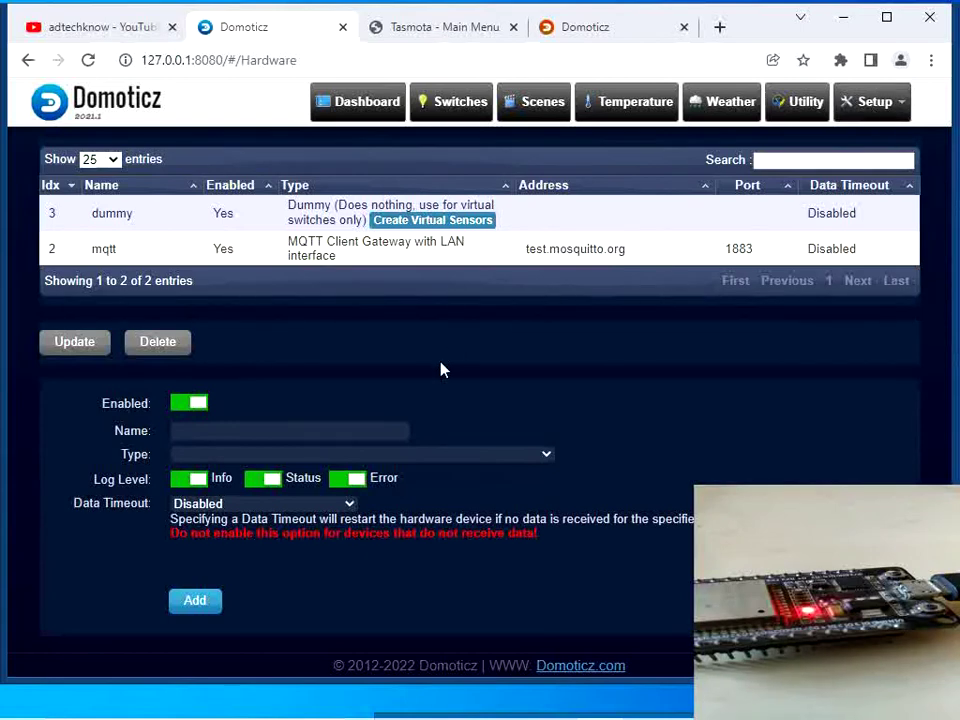
{"action": "left_click", "coordinate": [441, 228]}
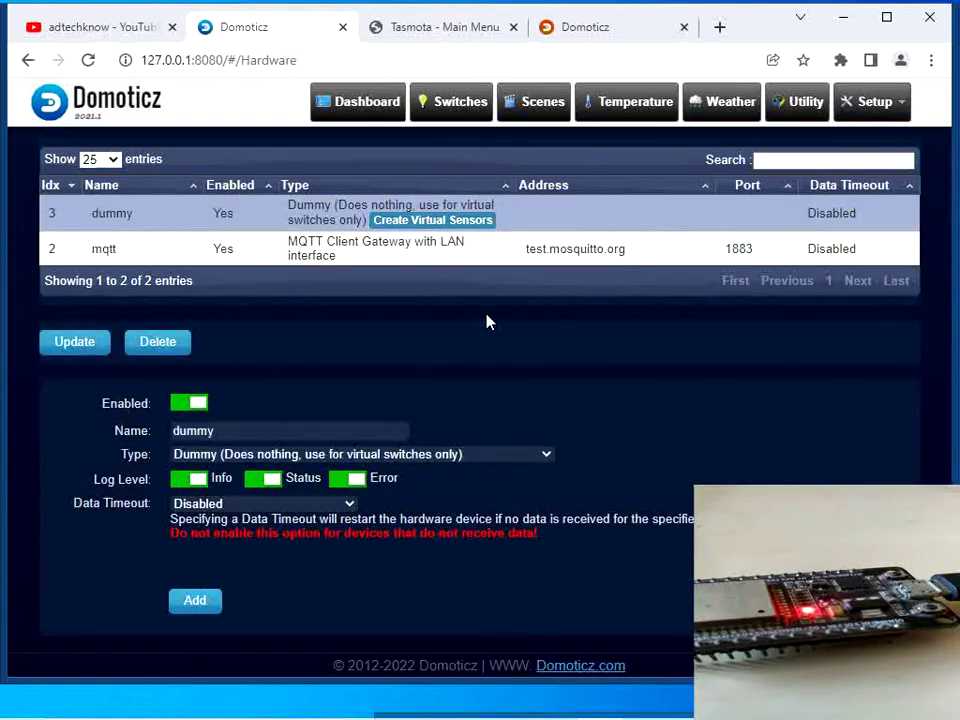
{"action": "left_click", "coordinate": [441, 221]}
{"action": "key", "text": "BackSpace"}
{"action": "key", "text": "BackSpace"}
{"action": "key", "text": "BackSpace"}
{"action": "key", "text": "BackSpace"}
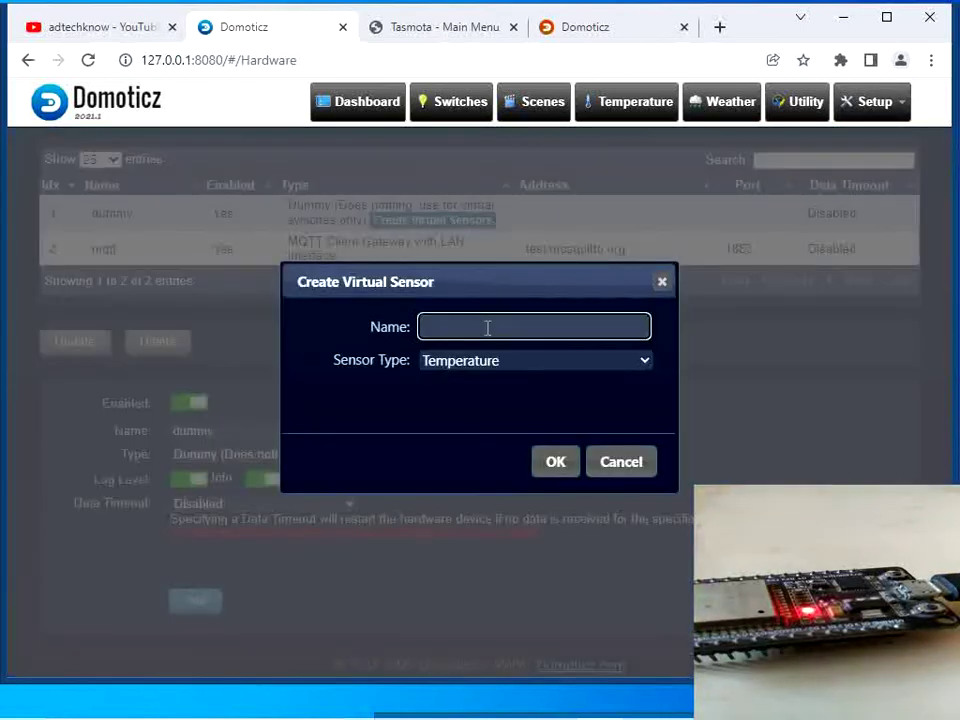
{"action": "type", "text": "brigh"}
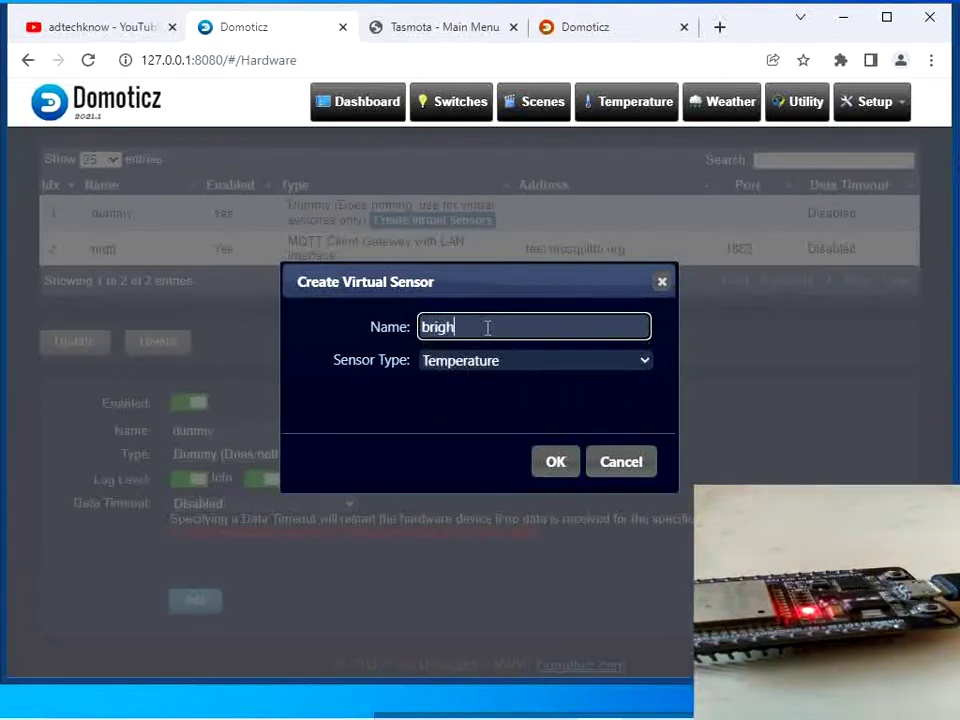
{"action": "type", "text": "tness"}
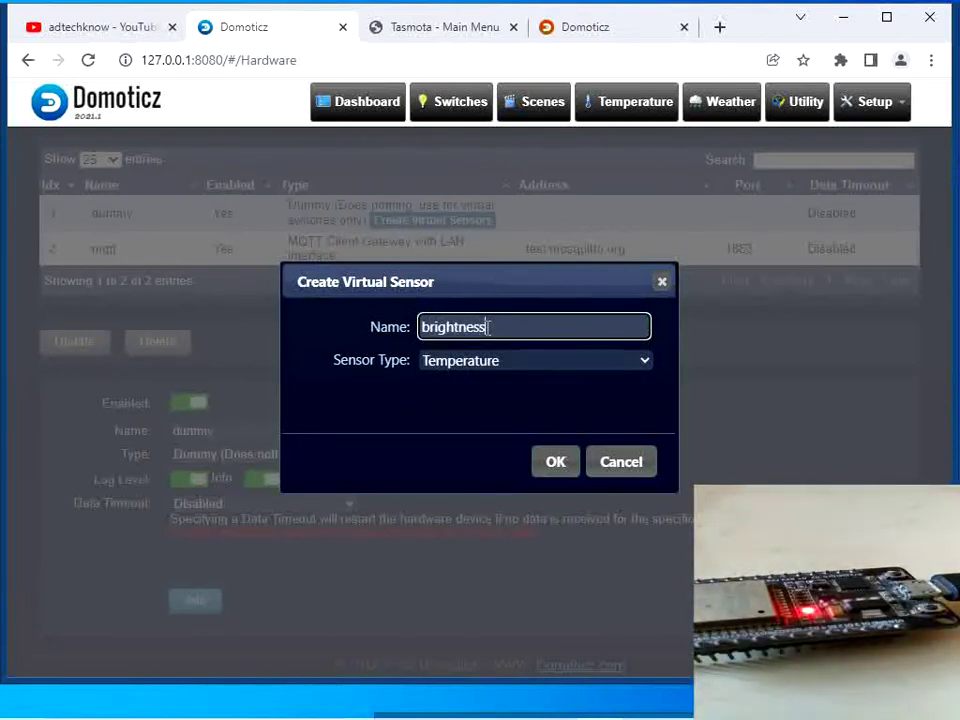
{"action": "left_click", "coordinate": [551, 364]}
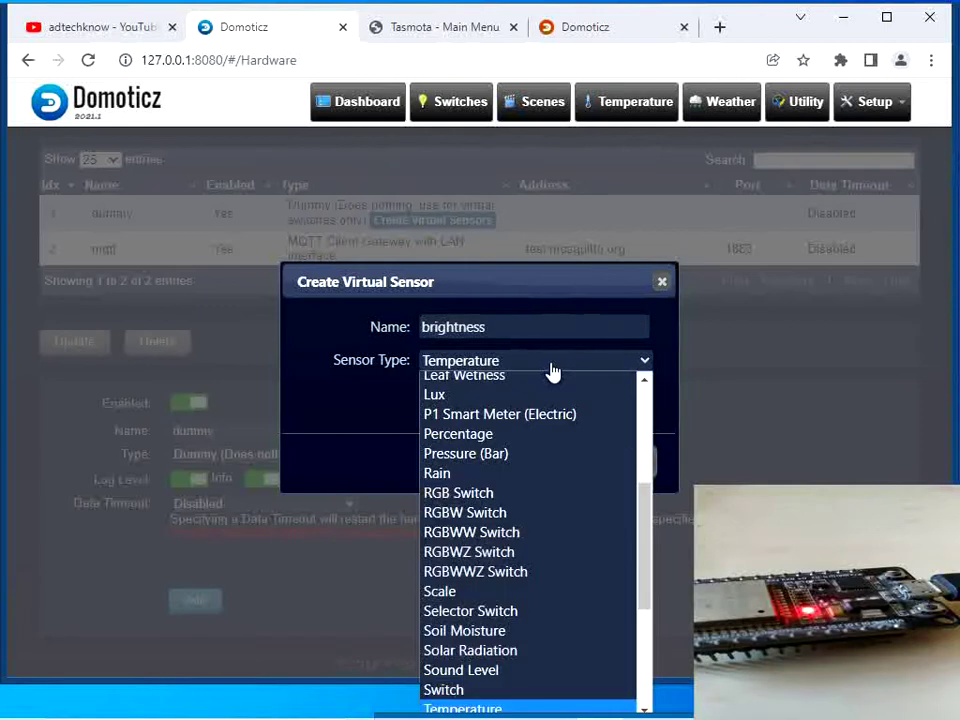
{"action": "left_click", "coordinate": [555, 500]}
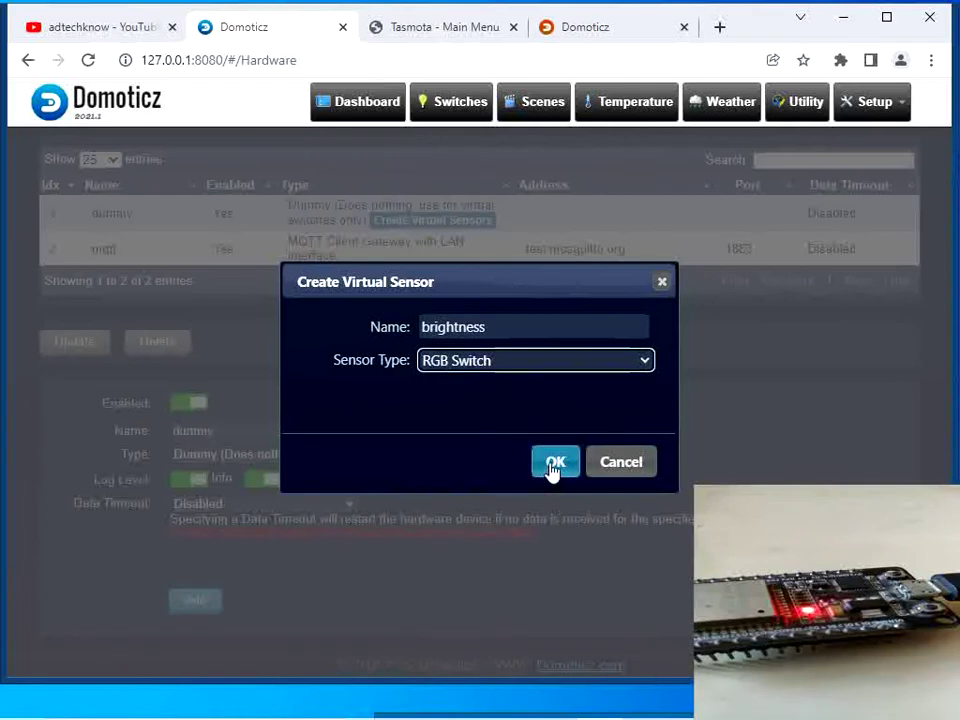
{"action": "left_click", "coordinate": [553, 464]}
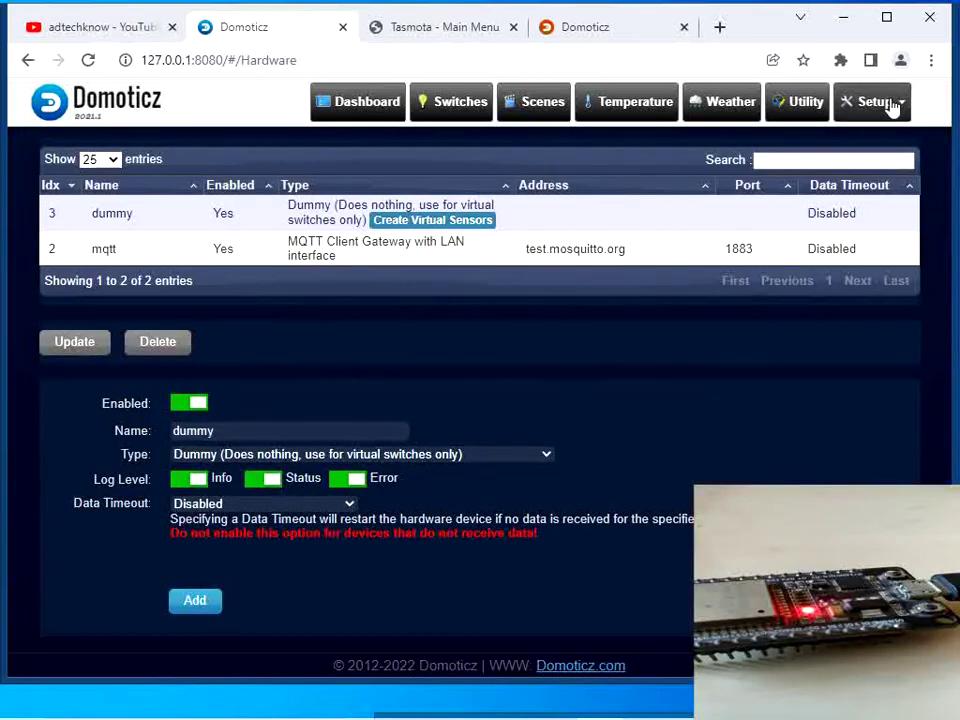
{"action": "left_click", "coordinate": [873, 102]}
{"action": "left_click", "coordinate": [870, 160]}
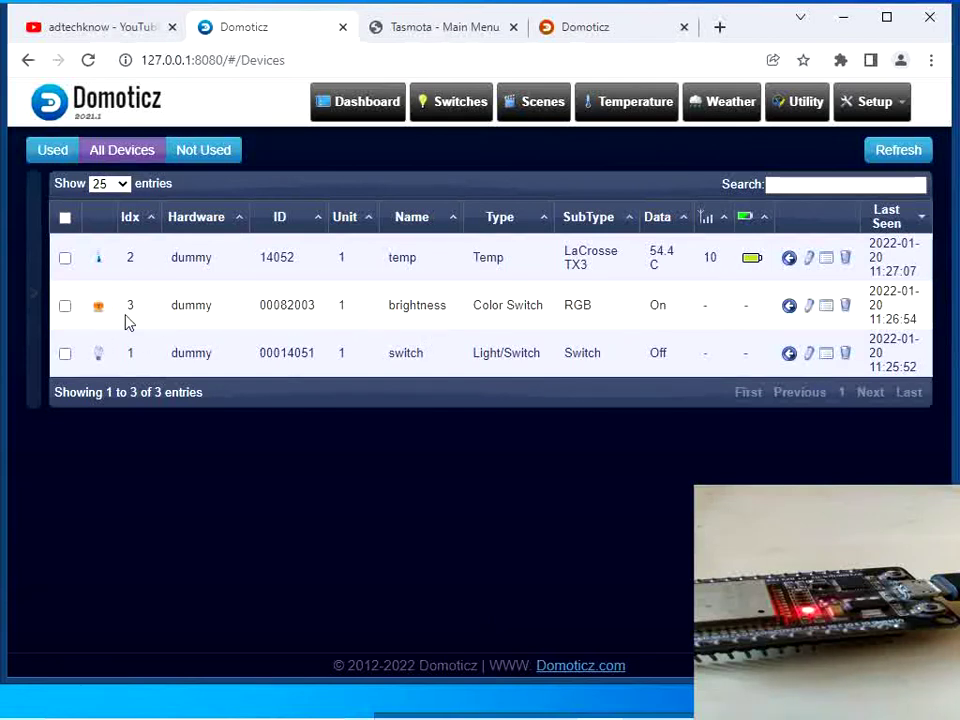
Step: Add the brightness switch to the dashboard and try its dimmer at 14 % and 1 %
{"action": "left_click", "coordinate": [455, 108]}
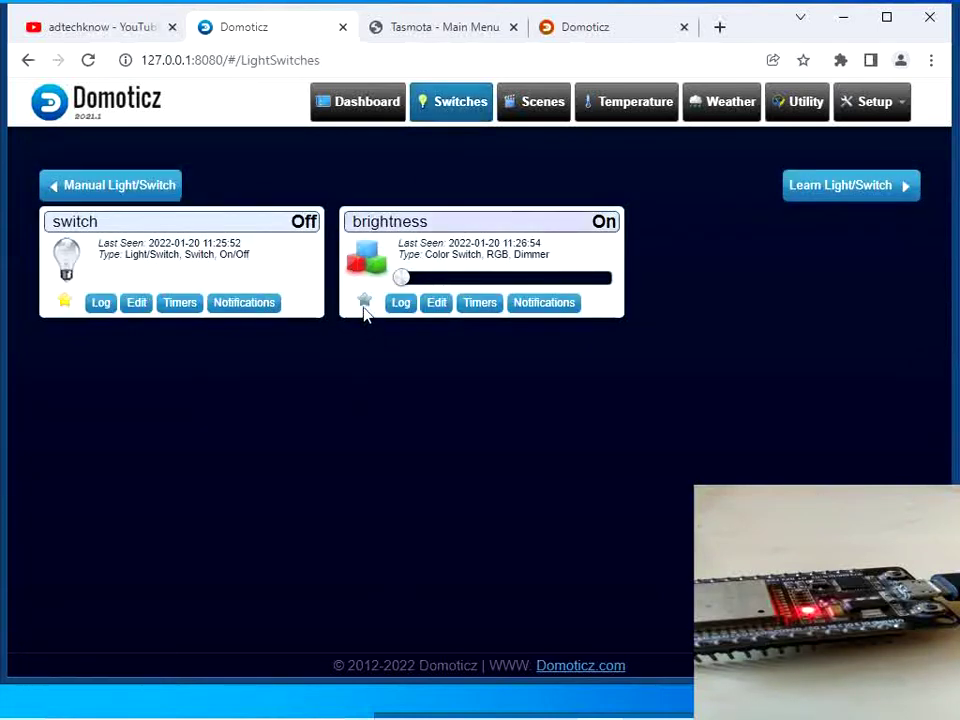
{"action": "left_click", "coordinate": [365, 306]}
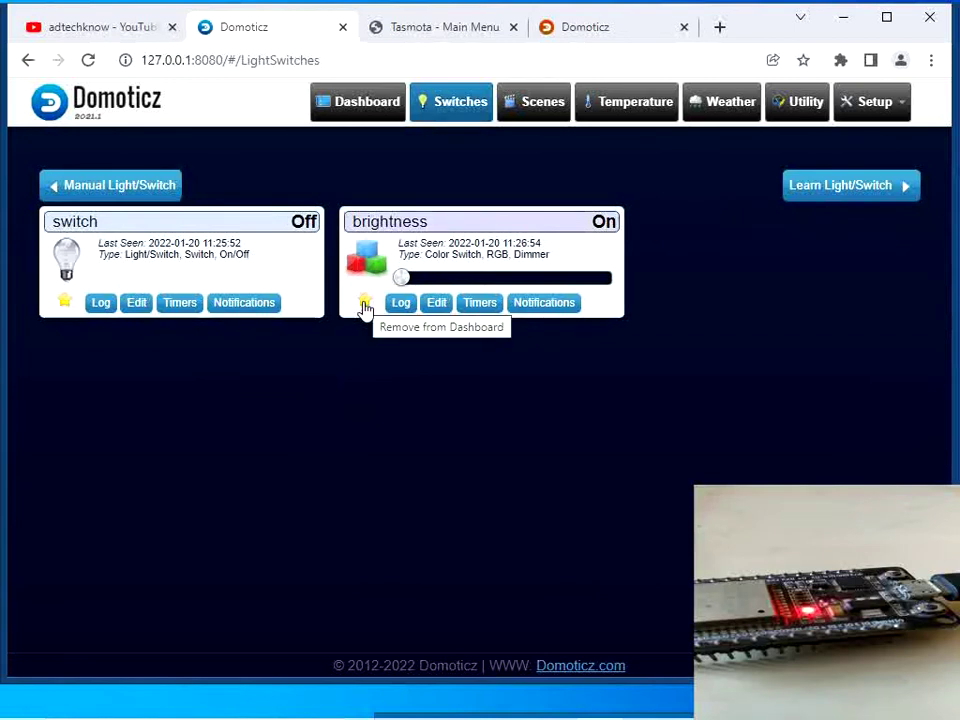
{"action": "left_click", "coordinate": [365, 110]}
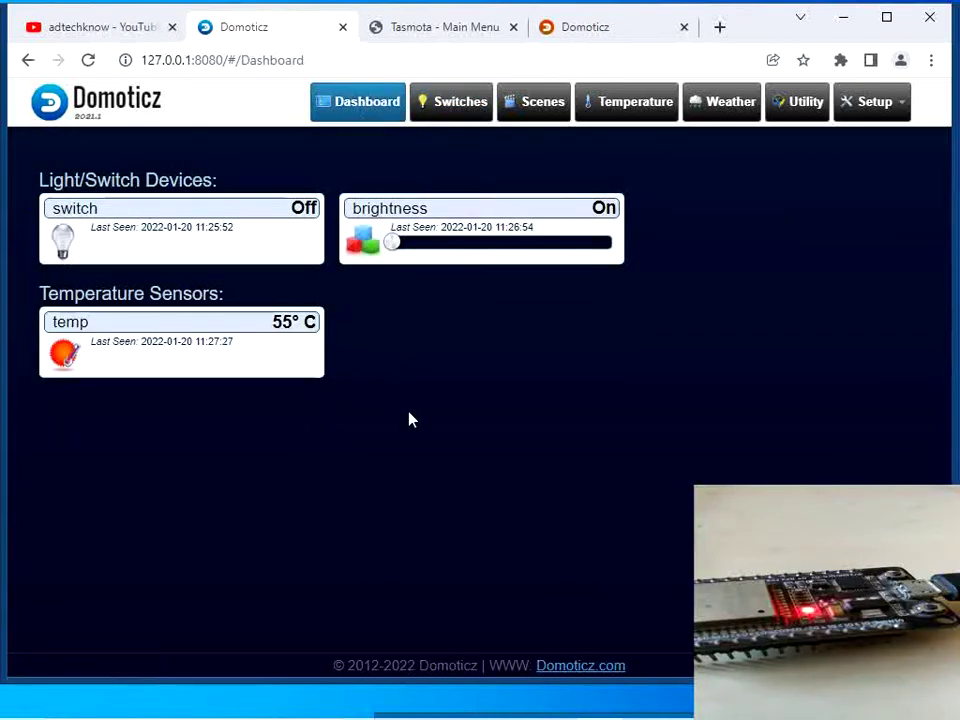
{"action": "left_click", "coordinate": [422, 245]}
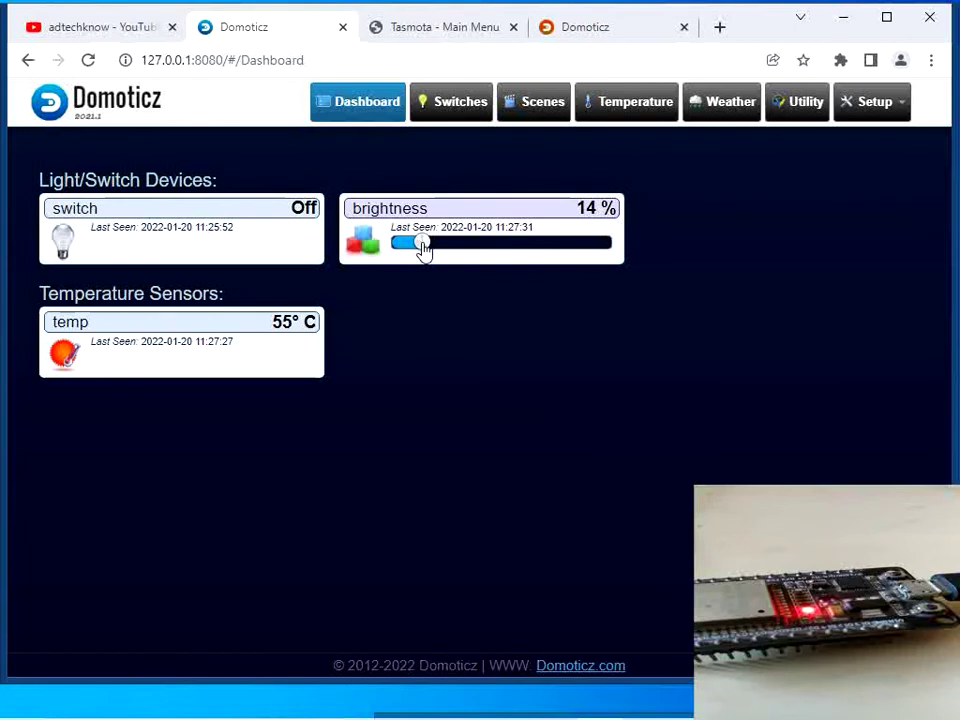
{"action": "left_click", "coordinate": [395, 244]}
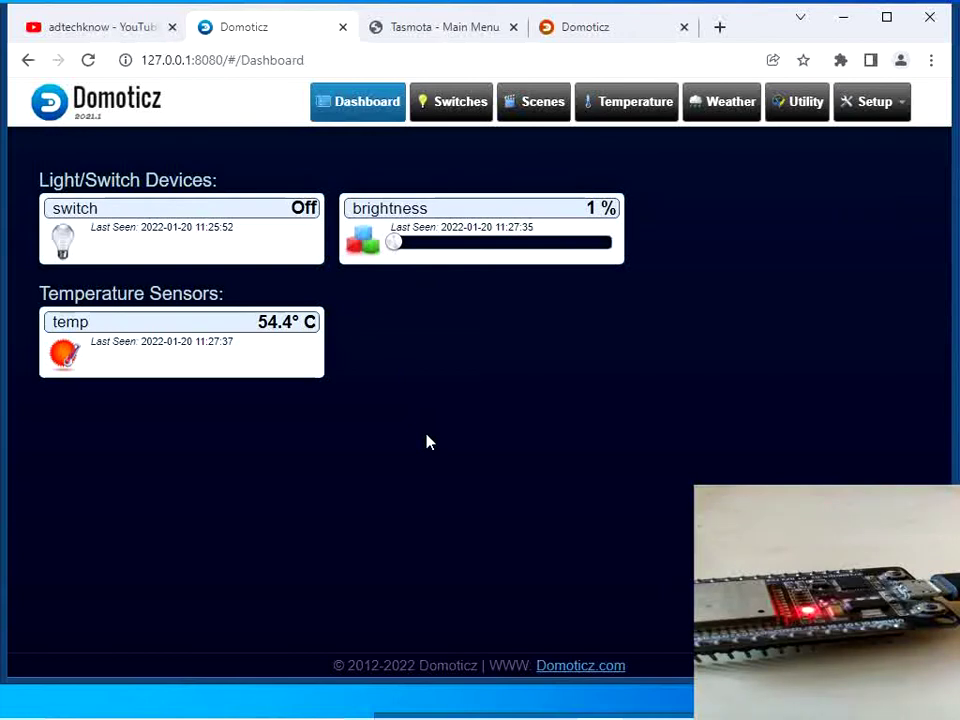
Step: In Tasmota's Domoticz parameters, set Idx 1 to 3, matching the brightness device, and save the configuration
{"action": "left_click", "coordinate": [457, 27]}
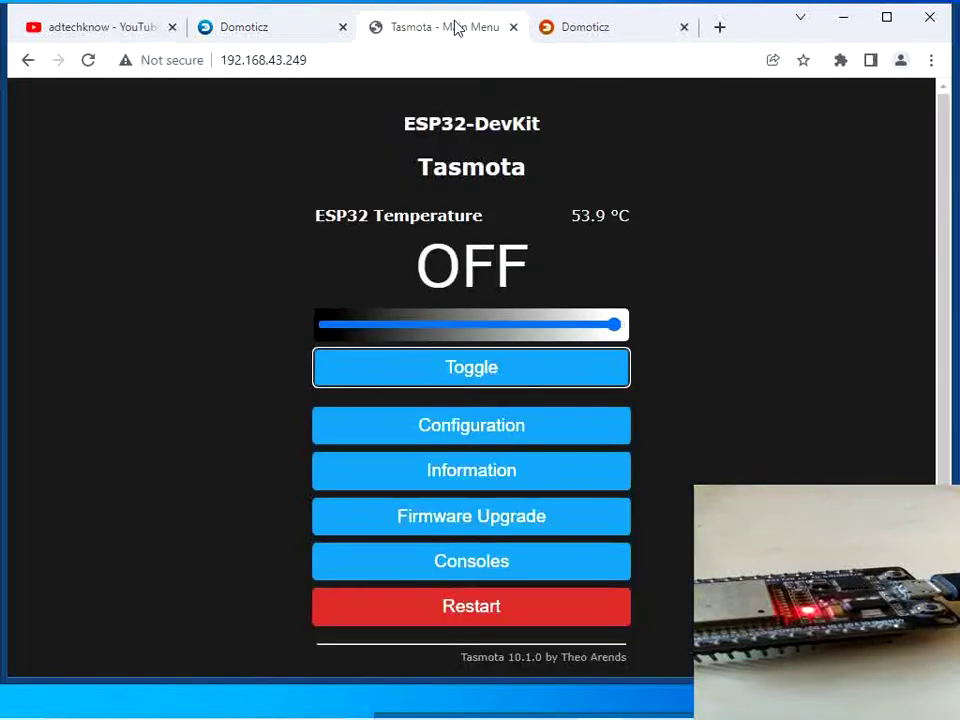
{"action": "left_click", "coordinate": [561, 431]}
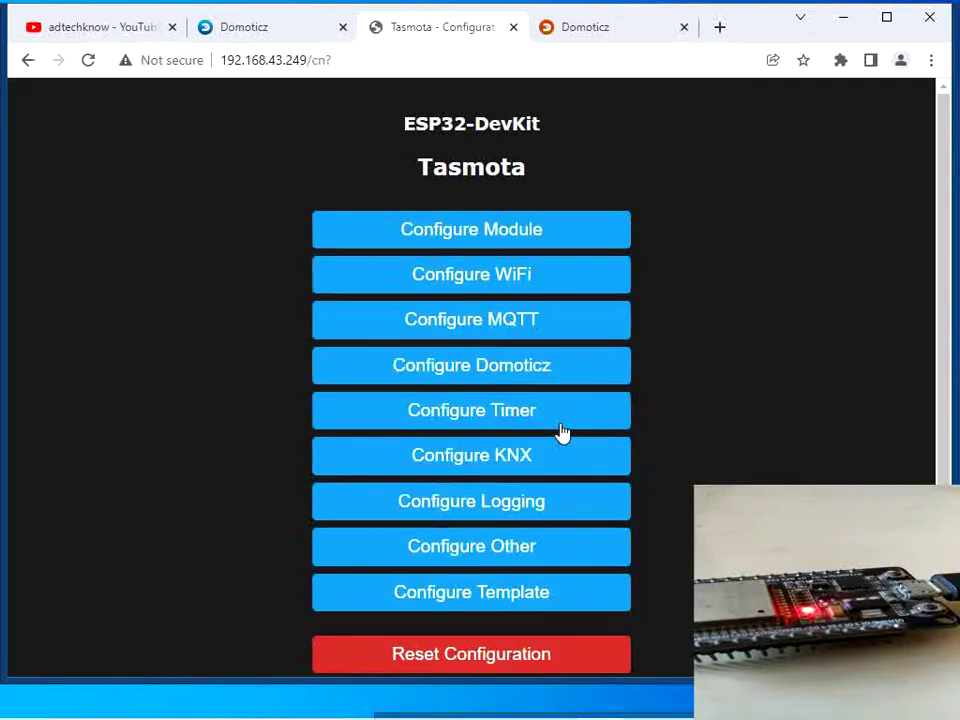
{"action": "left_click", "coordinate": [547, 372]}
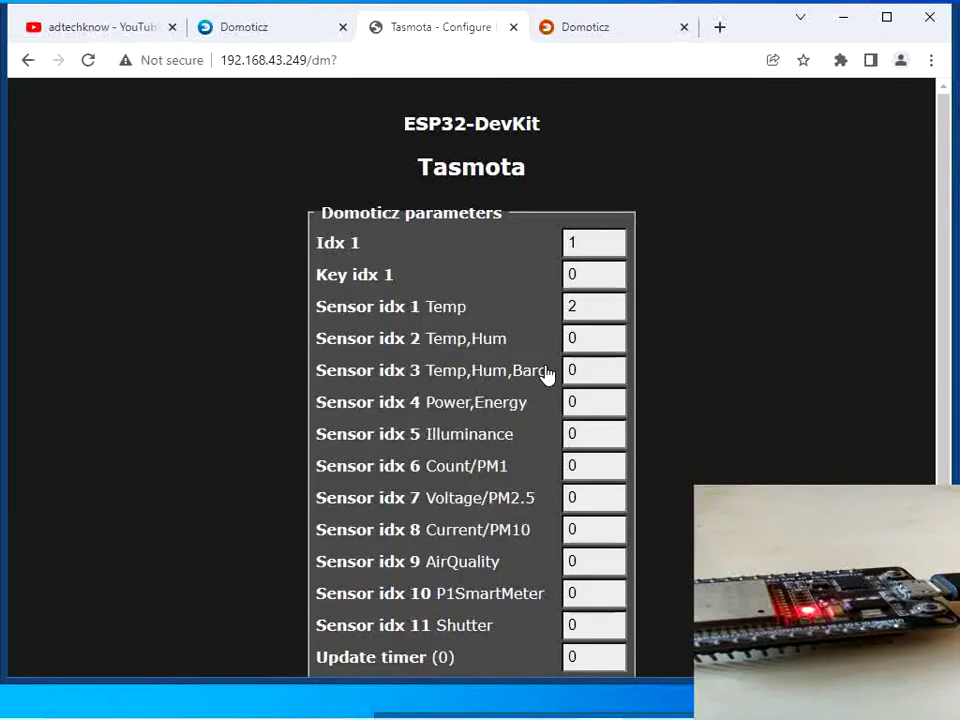
{"action": "left_click", "coordinate": [598, 249]}
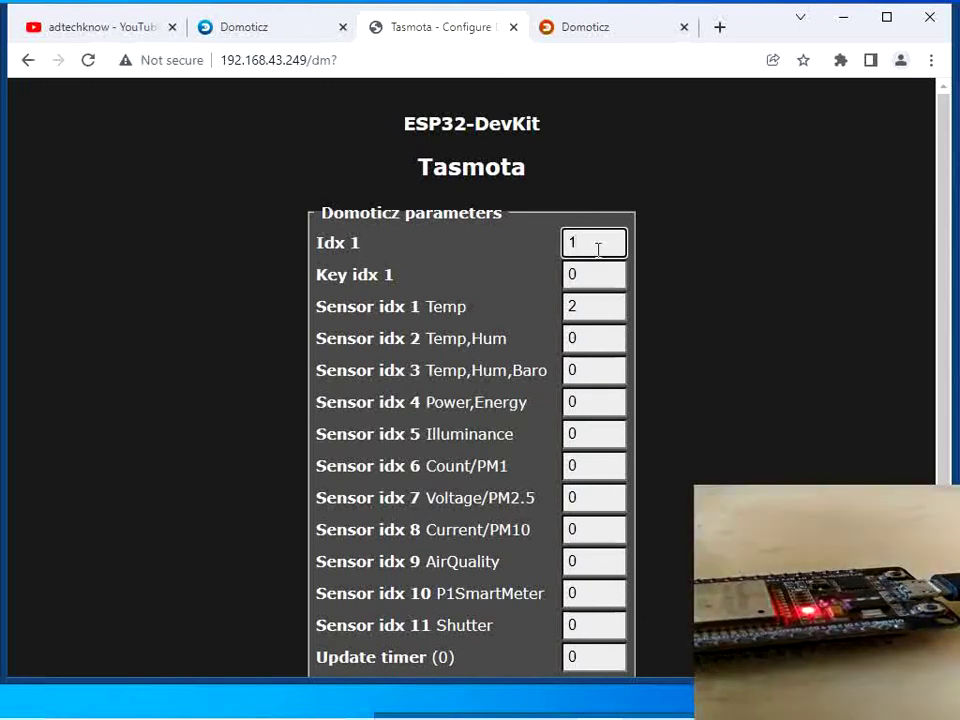
{"action": "key", "text": "BackSpace"}
{"action": "type", "text": "3"}
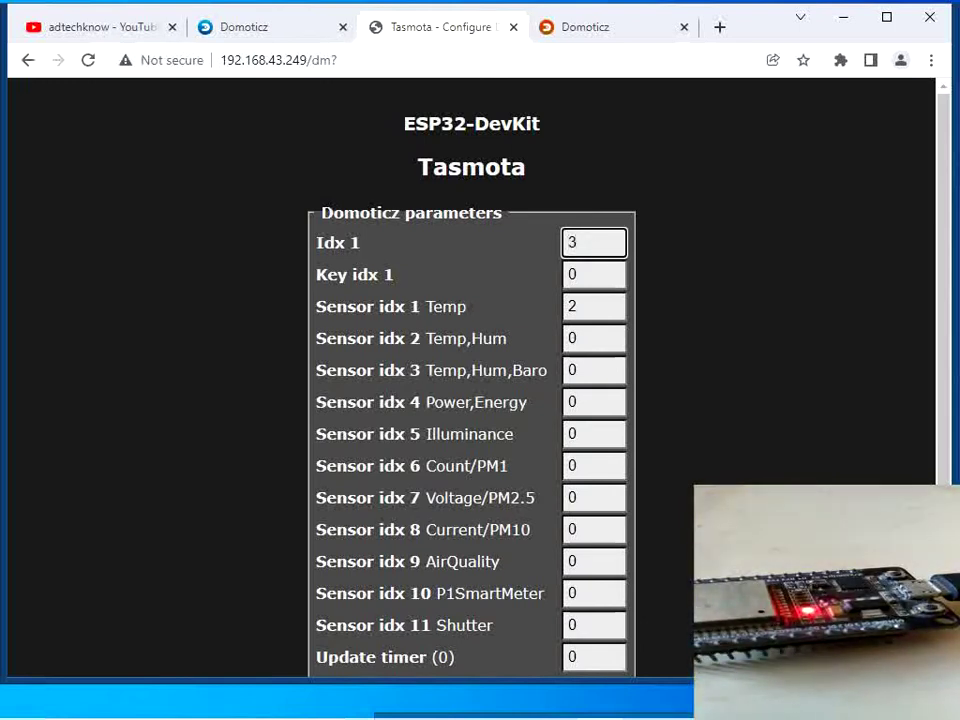
{"action": "scroll", "coordinate": [519, 544], "scroll_direction": "down", "scroll_amount": 3}
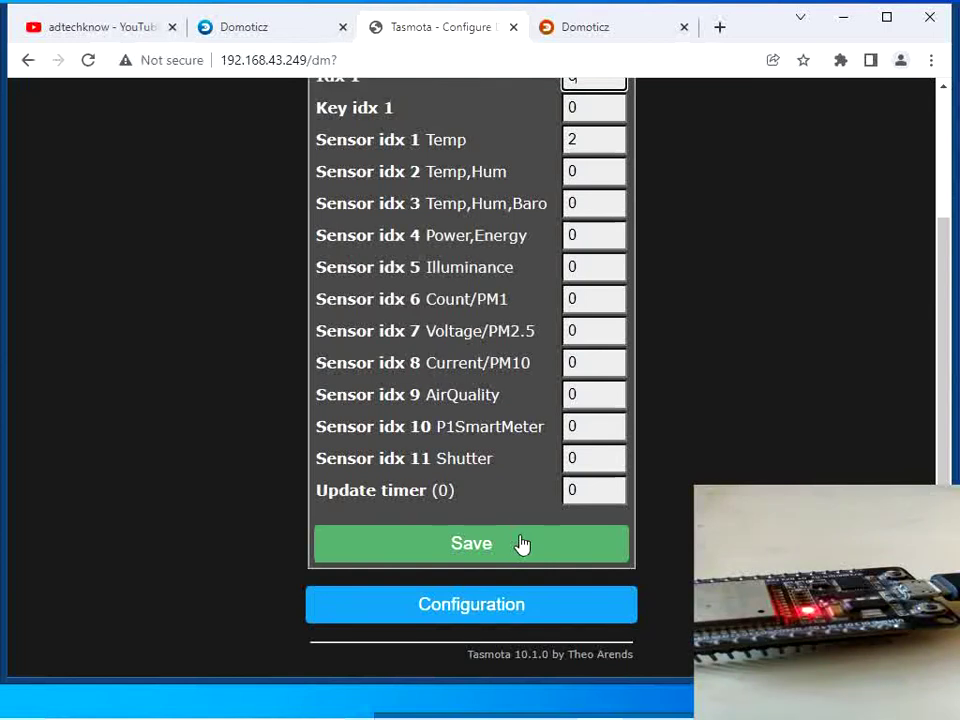
{"action": "left_click", "coordinate": [519, 544]}
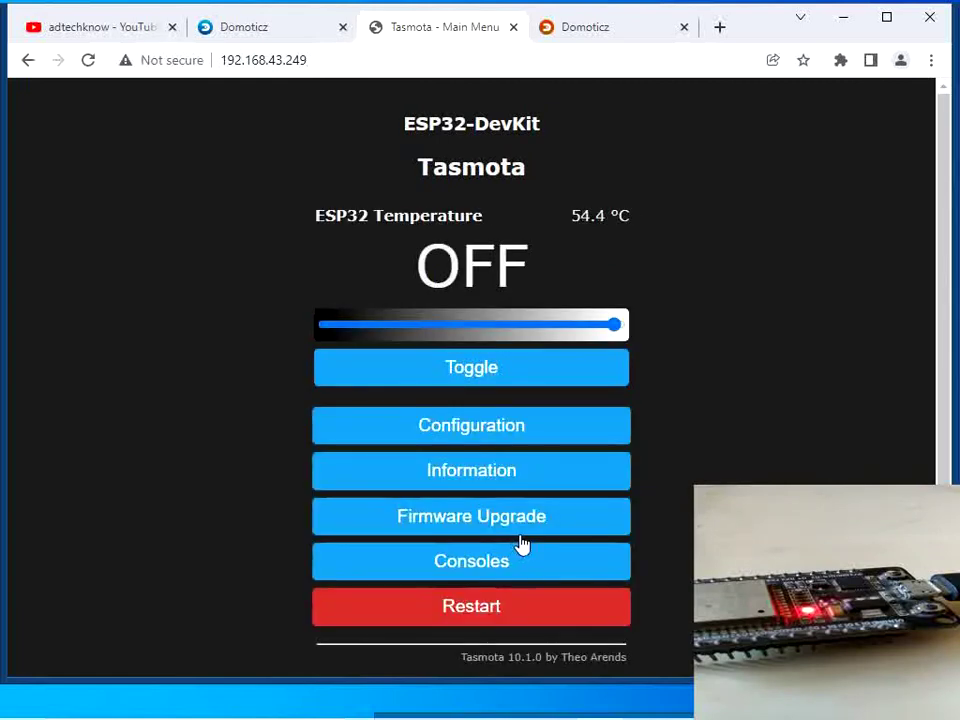
Step: Back on the Domoticz dashboard, raise the brightness dimmer in stages through 50 % to its maximum
{"action": "left_click", "coordinate": [268, 35]}
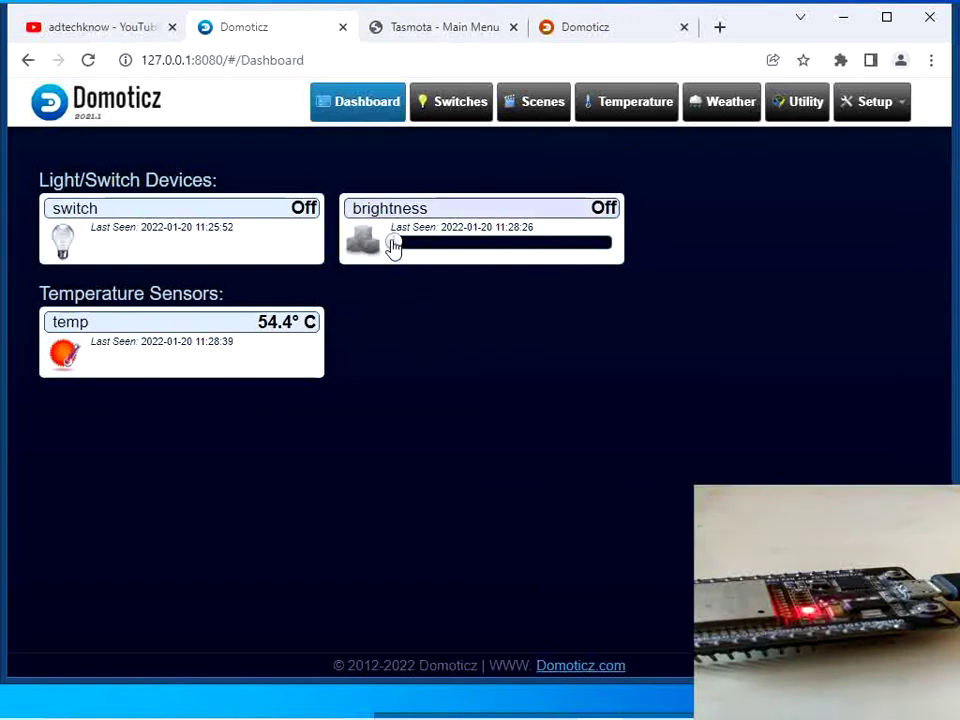
{"action": "left_click_drag", "start_coordinate": [395, 248], "coordinate": [435, 243]}
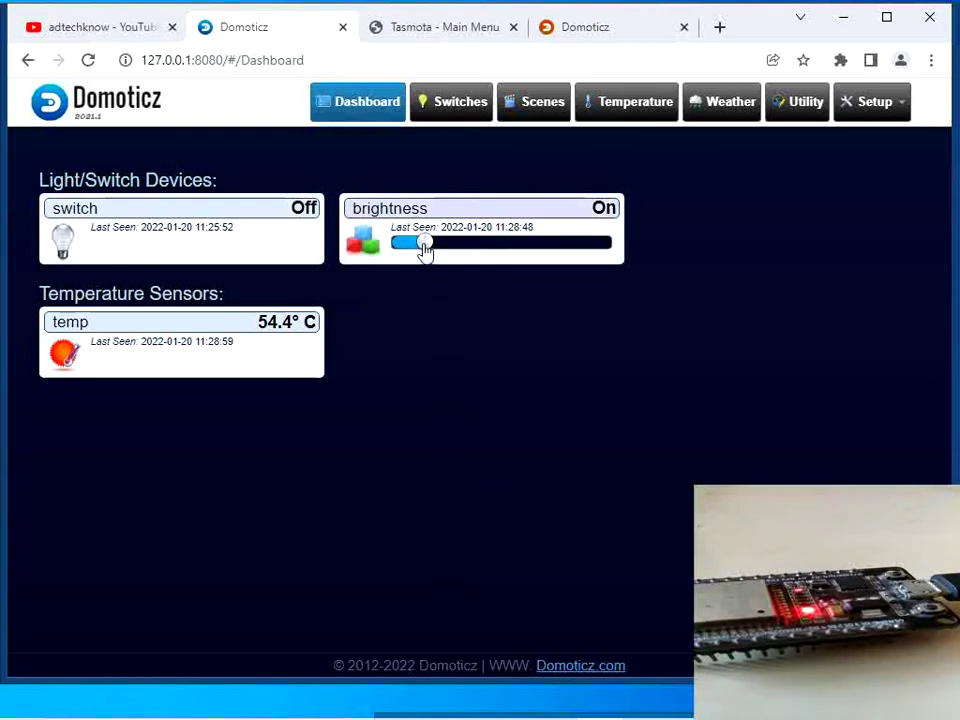
{"action": "left_click_drag", "start_coordinate": [425, 250], "coordinate": [499, 253]}
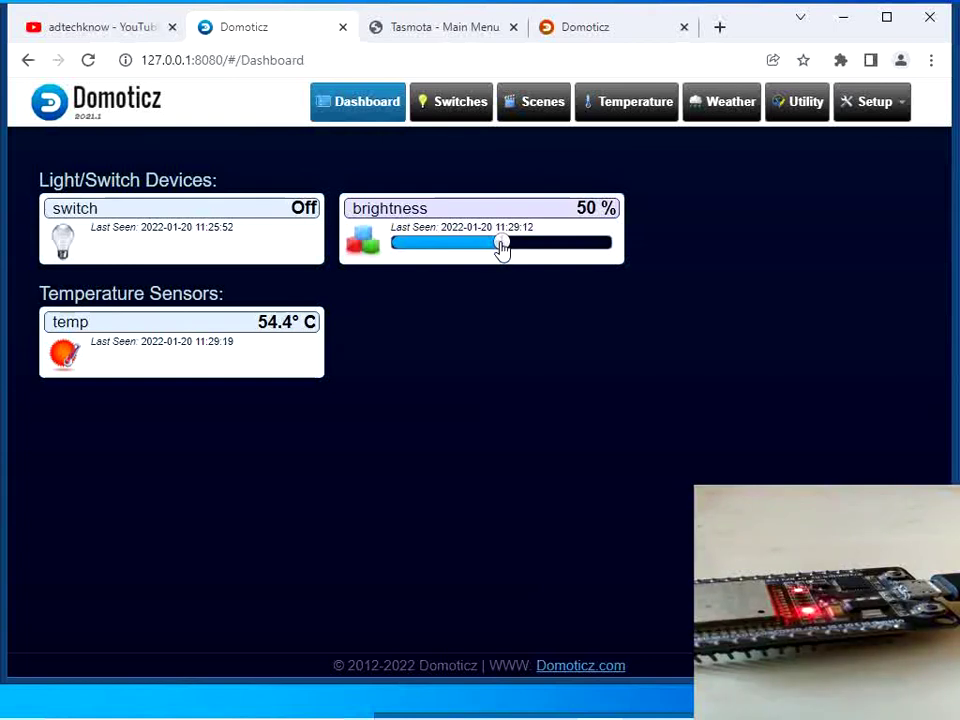
{"action": "left_click_drag", "start_coordinate": [501, 250], "coordinate": [615, 252]}
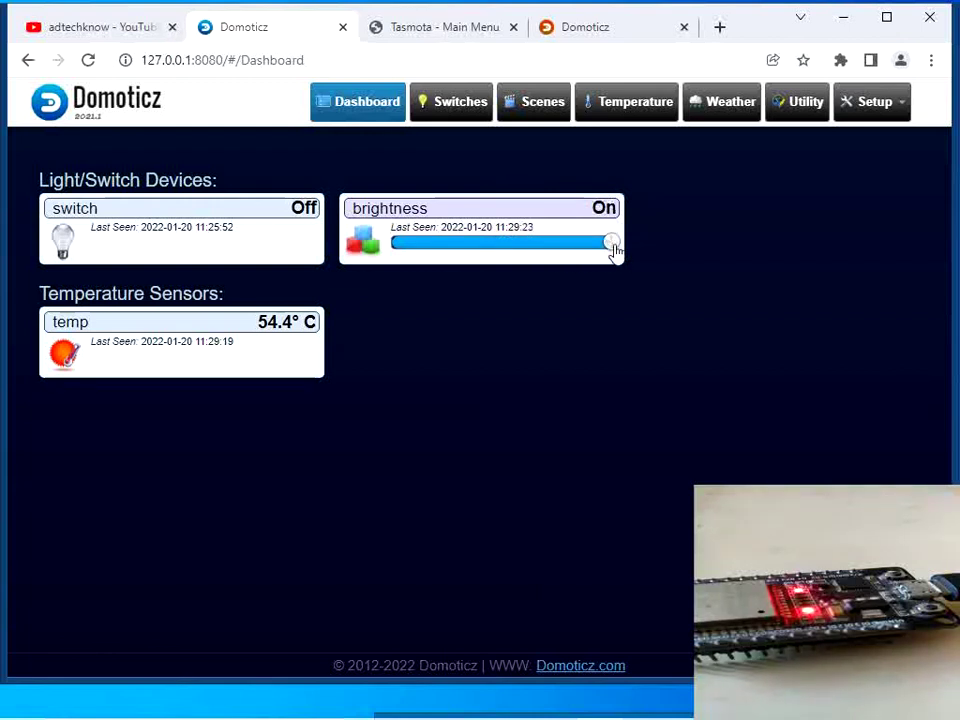